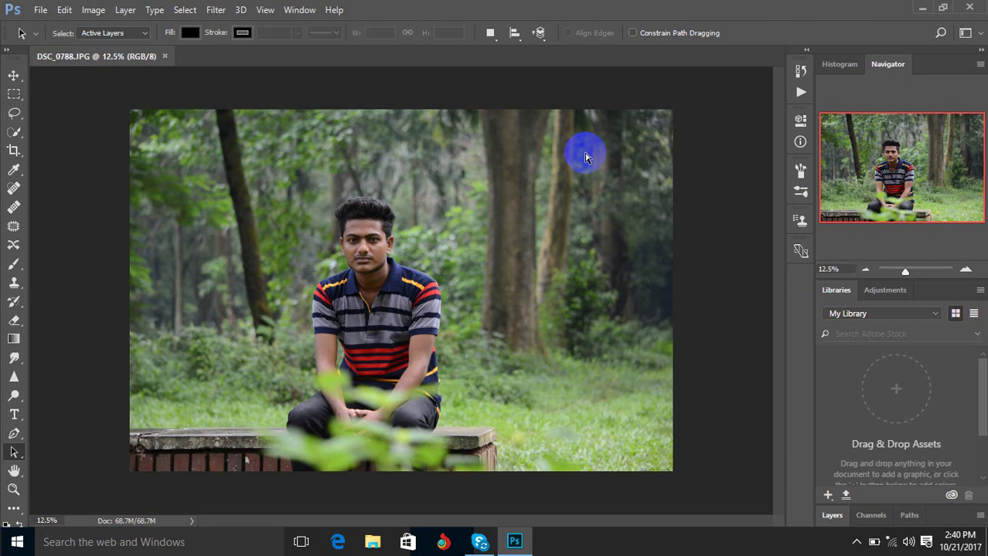
Step: Apply a subtle Curves adjustment with the RGB midpoint at input 118, output 115
key("ctrl+u")
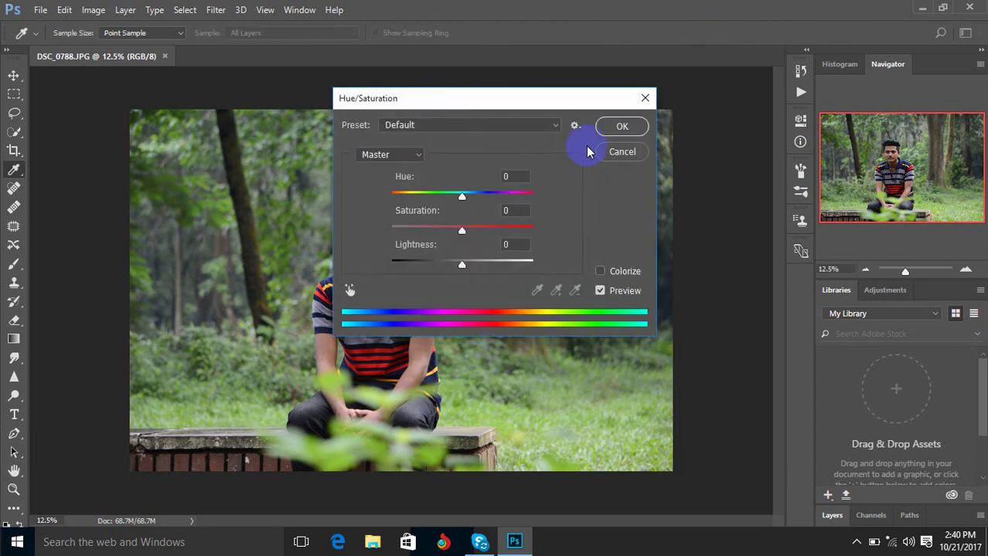
left_click(644, 98)
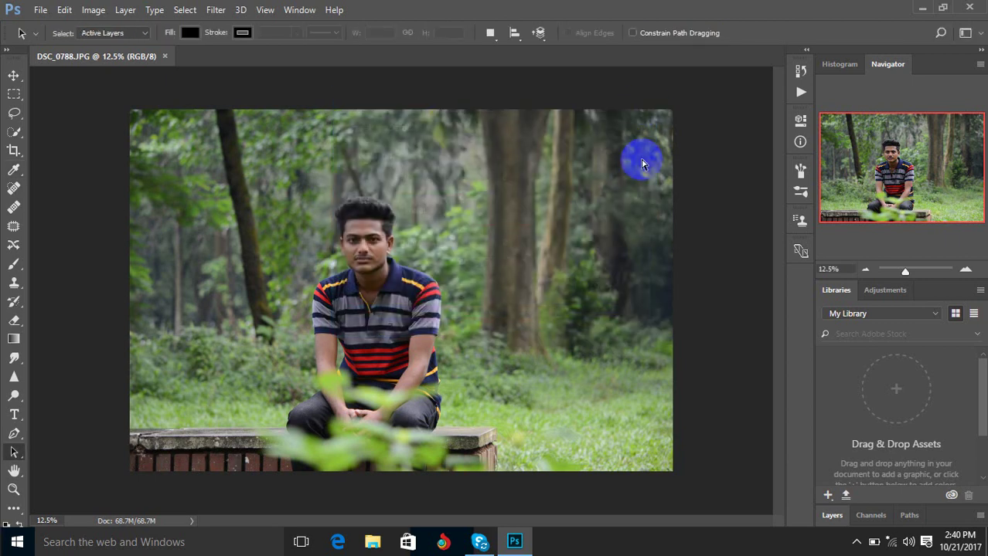
key("ctrl+m")
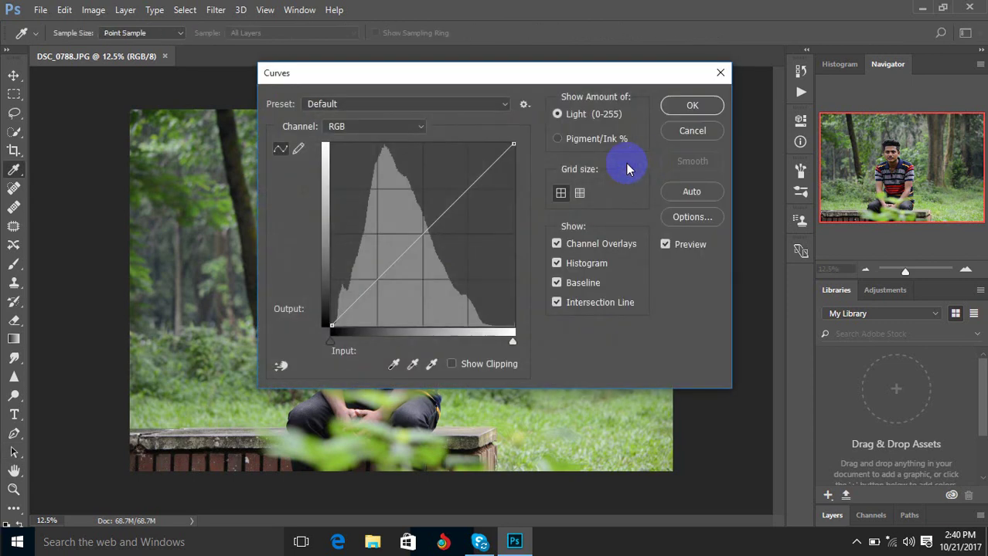
left_click_drag(518, 78, 900, 104)
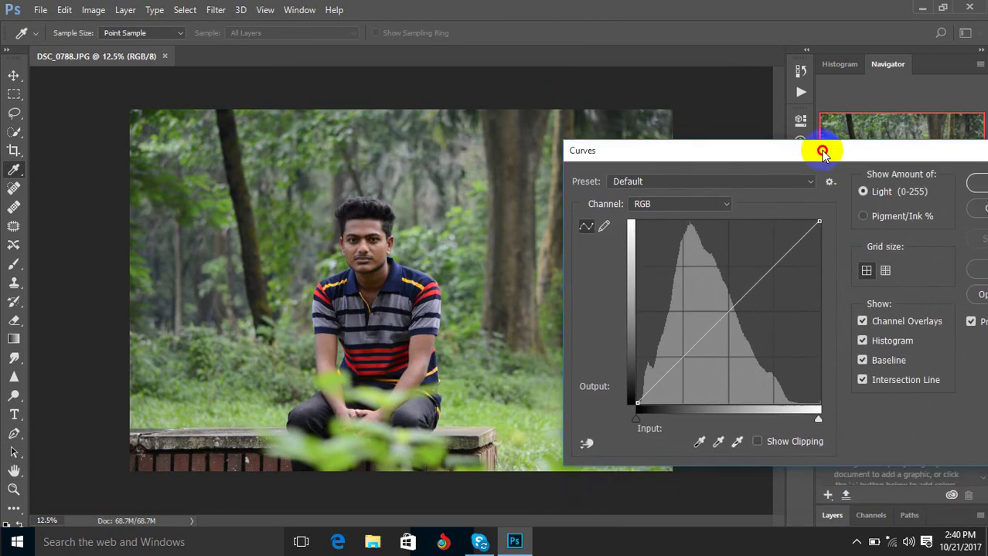
left_click_drag(900, 100, 918, 98)
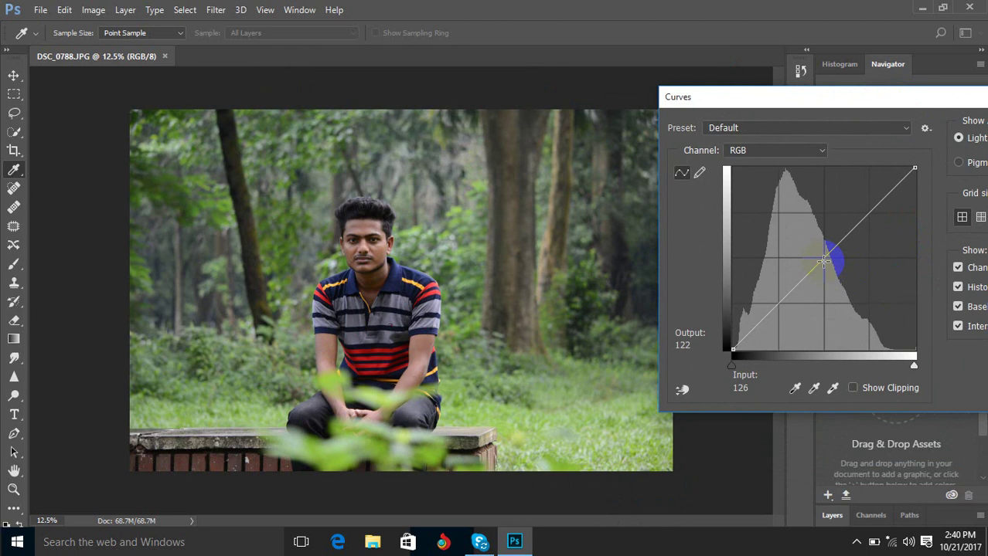
mouse_move(817, 267)
left_mouse_down()
mouse_move(803, 258)
mouse_move(817, 266)
left_mouse_up()
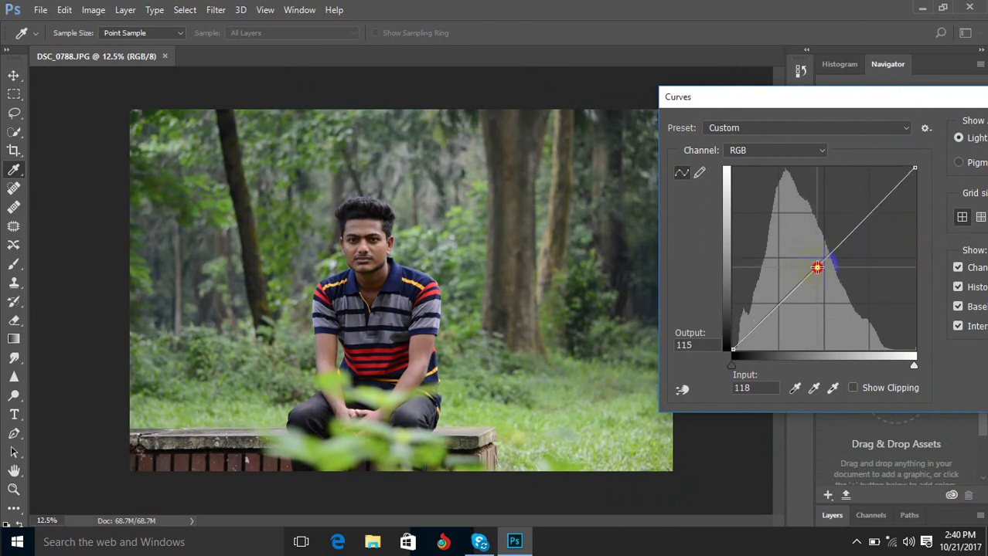
left_click_drag(862, 106, 712, 111)
left_click(966, 139)
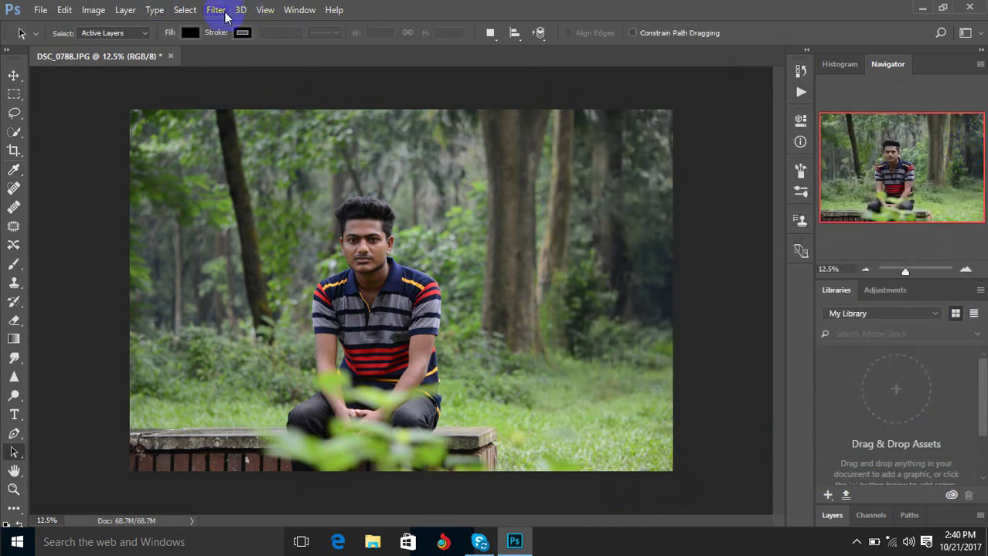
Step: Launch the Camera Raw Filter on the forest portrait and show its HSL/Grayscale panel
left_click(224, 11)
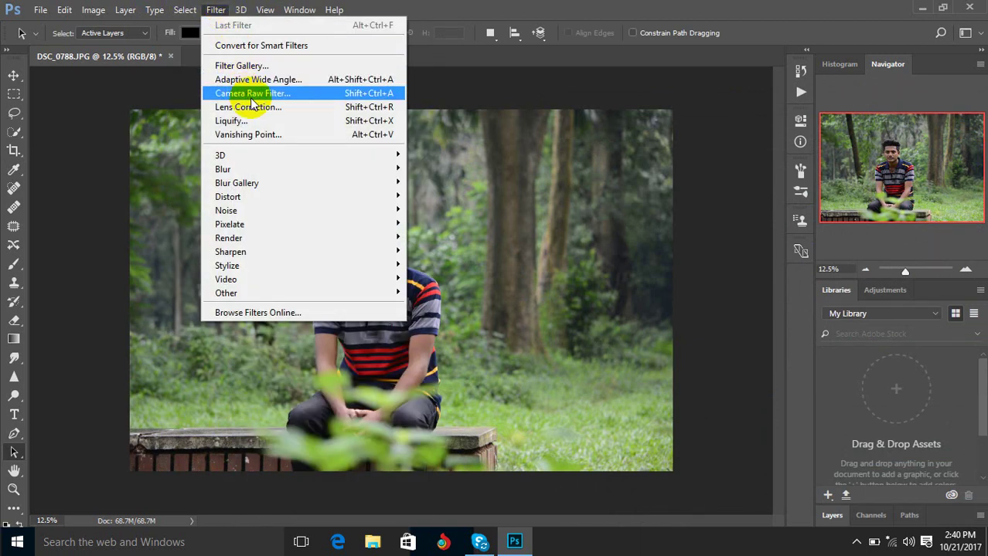
left_click(253, 95)
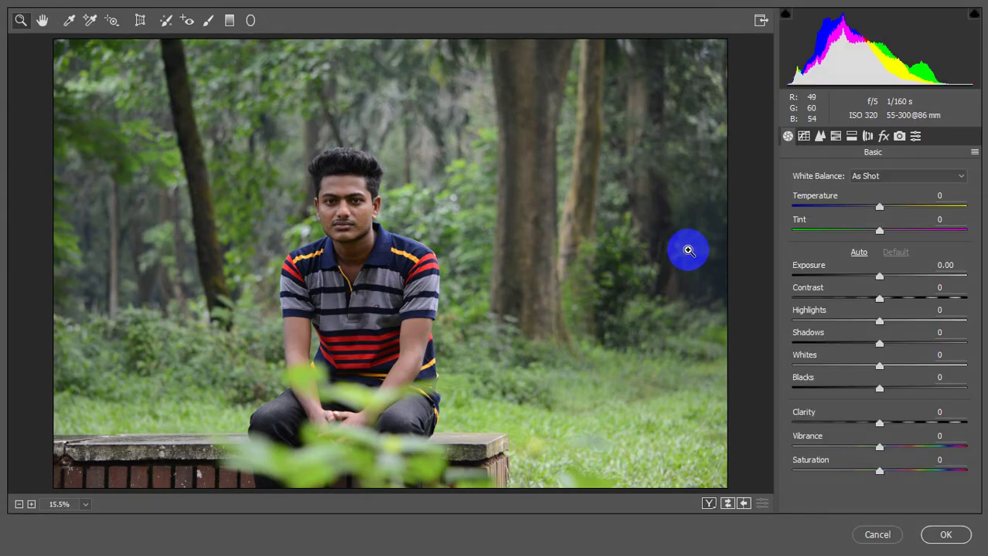
left_click(852, 138)
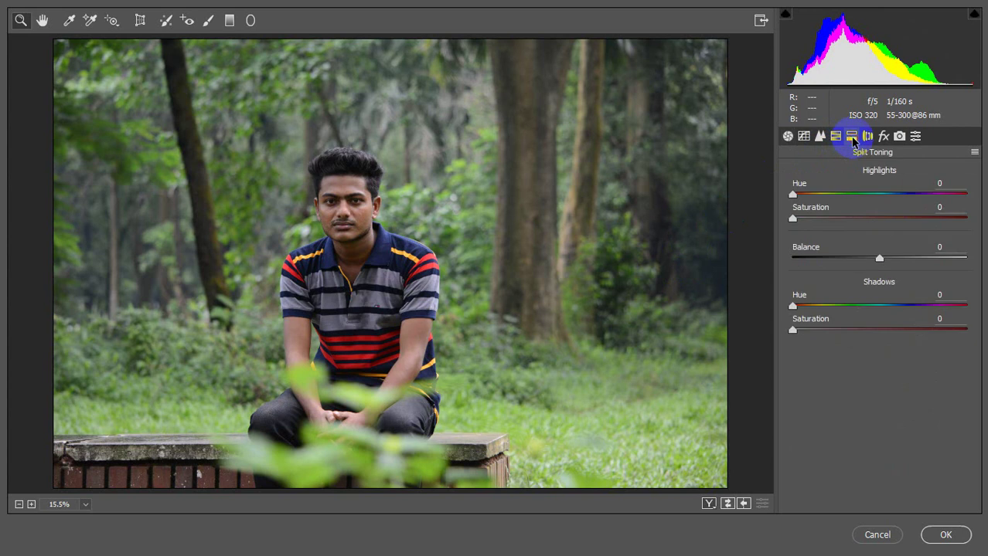
left_click(836, 137)
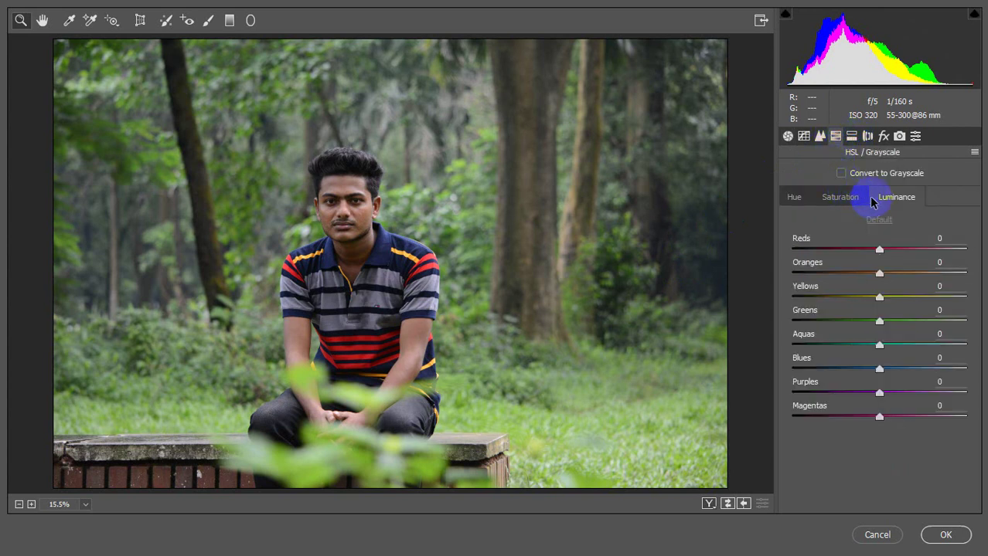
Step: Raise HSL luminance for Oranges to +50 and Greens to +23
left_click(842, 197)
left_click(792, 195)
left_click(845, 198)
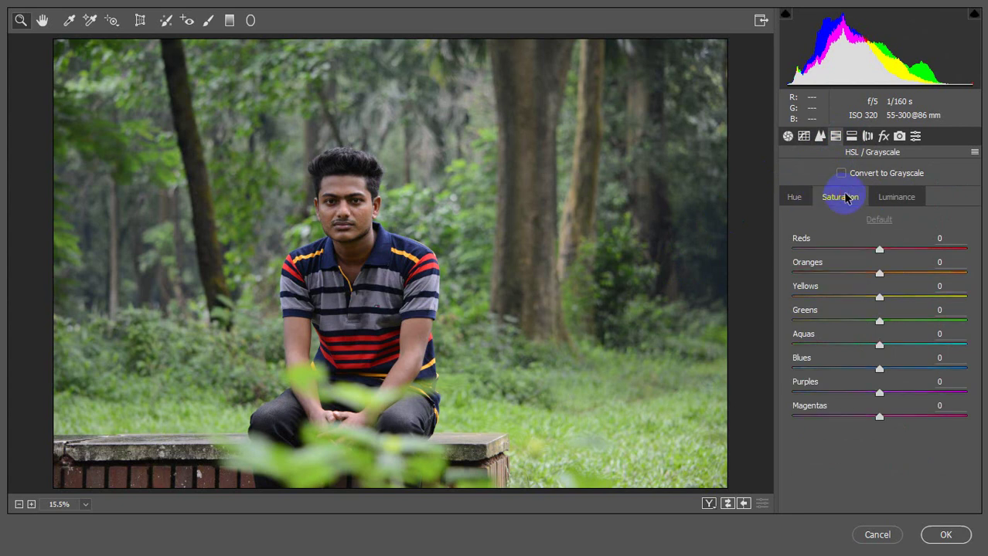
left_click(901, 203)
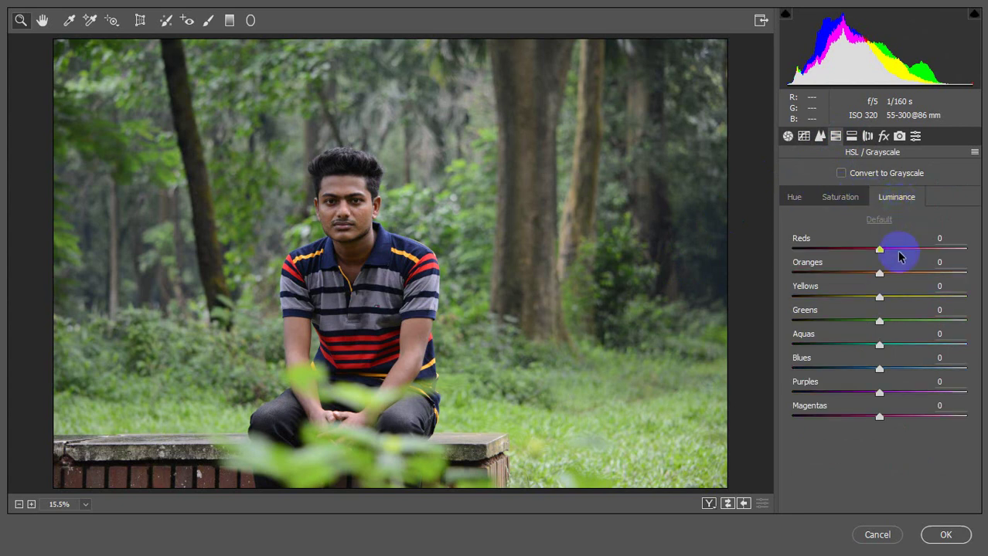
left_click_drag(878, 273, 922, 277)
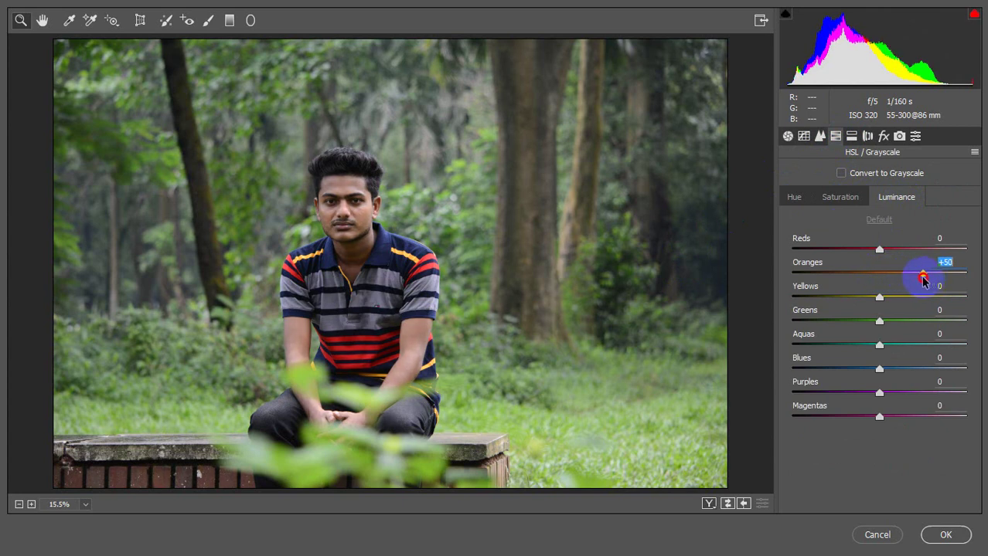
left_click_drag(879, 325, 896, 326)
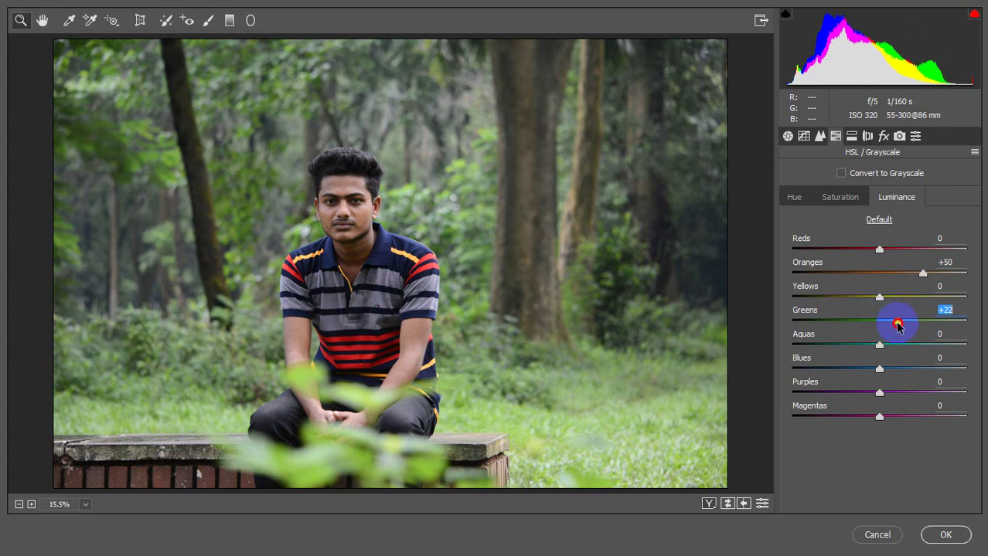
Step: Boost Greens saturation to +68
left_click(839, 199)
left_click_drag(879, 320, 939, 326)
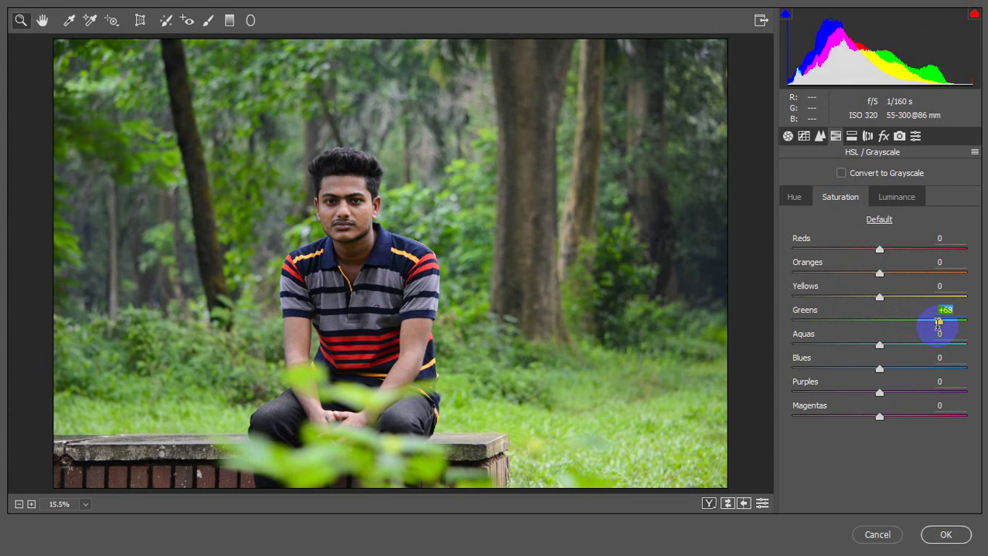
left_click(796, 196)
Step: Shift HSL hues to Greens +33, Blues +13 and Oranges +33
left_click_drag(879, 322, 910, 326)
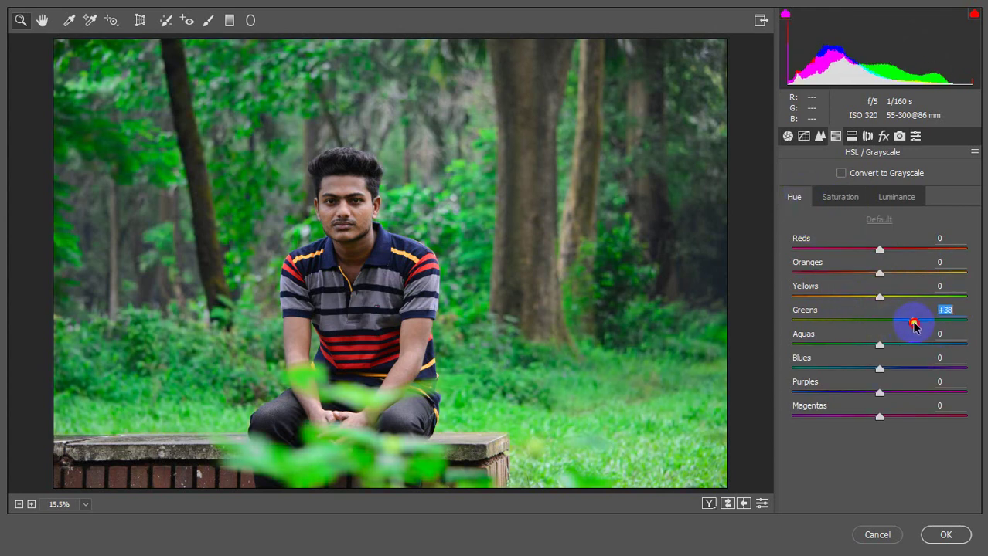
left_click_drag(910, 325, 908, 326)
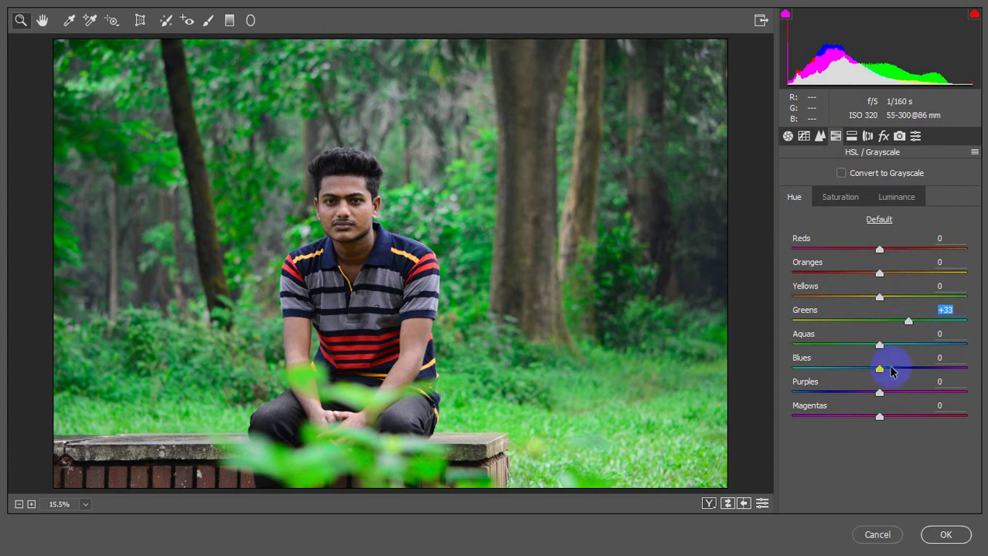
left_click(891, 370)
left_click(890, 279)
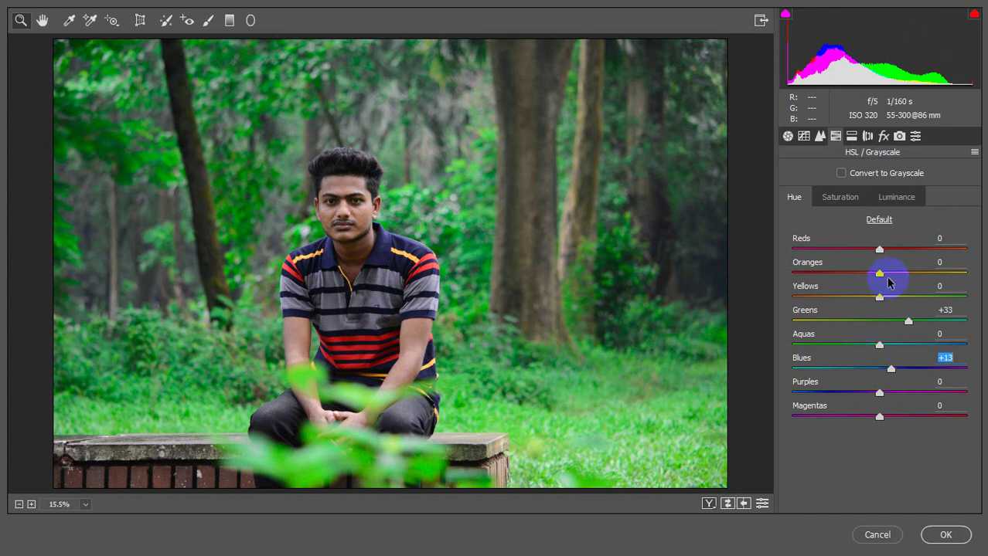
left_click_drag(891, 281, 911, 280)
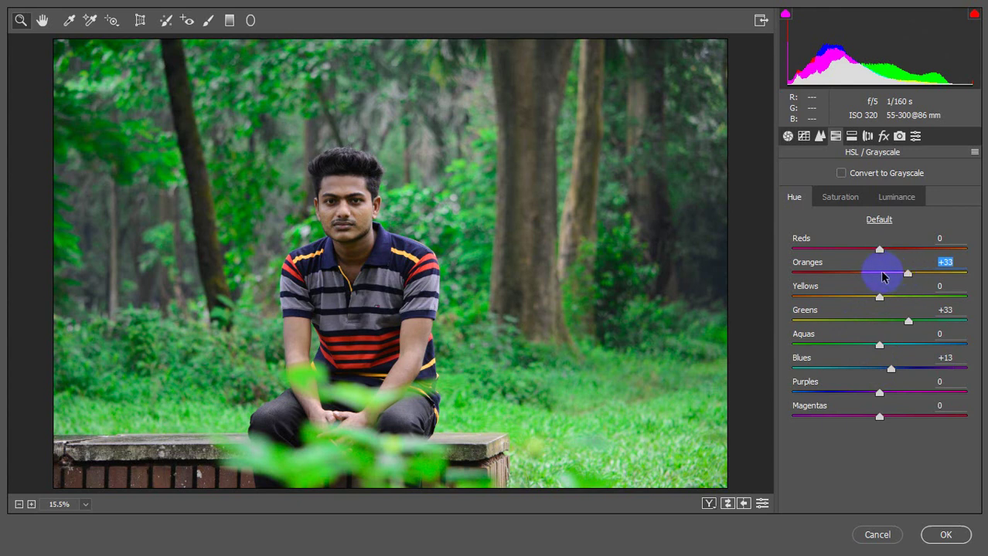
Step: Lower Greens luminance to +15 and push Greens saturation to +98
left_click(901, 199)
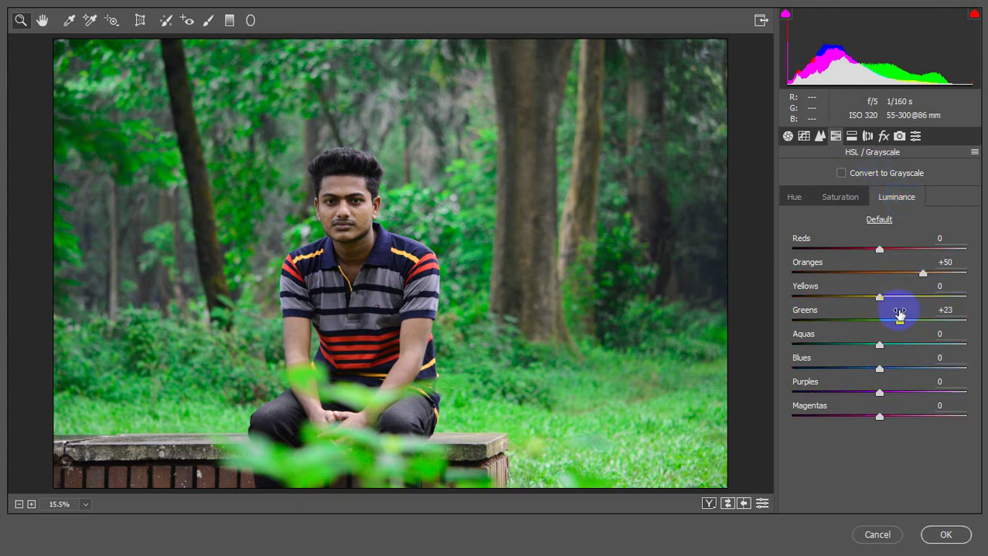
left_click_drag(900, 322, 894, 325)
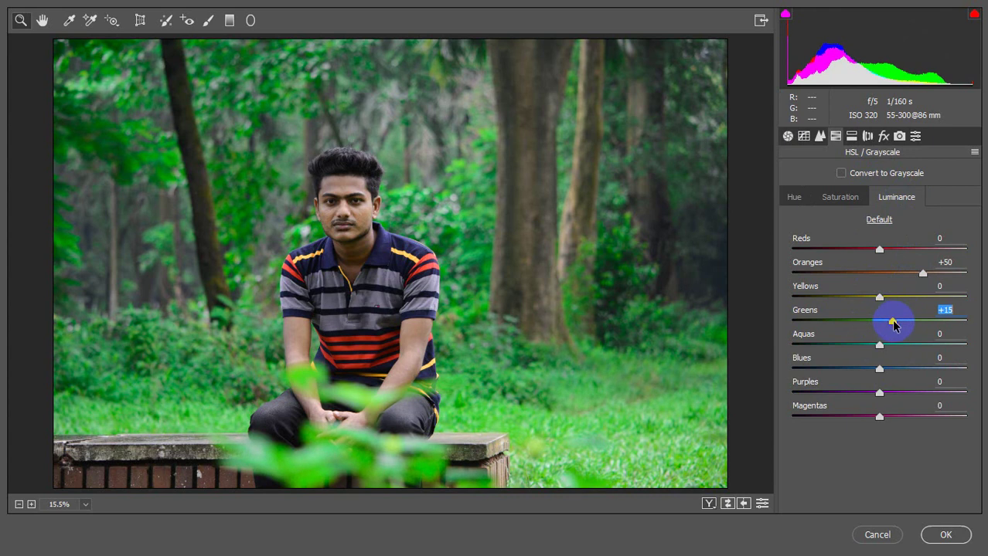
left_click_drag(881, 370, 895, 373)
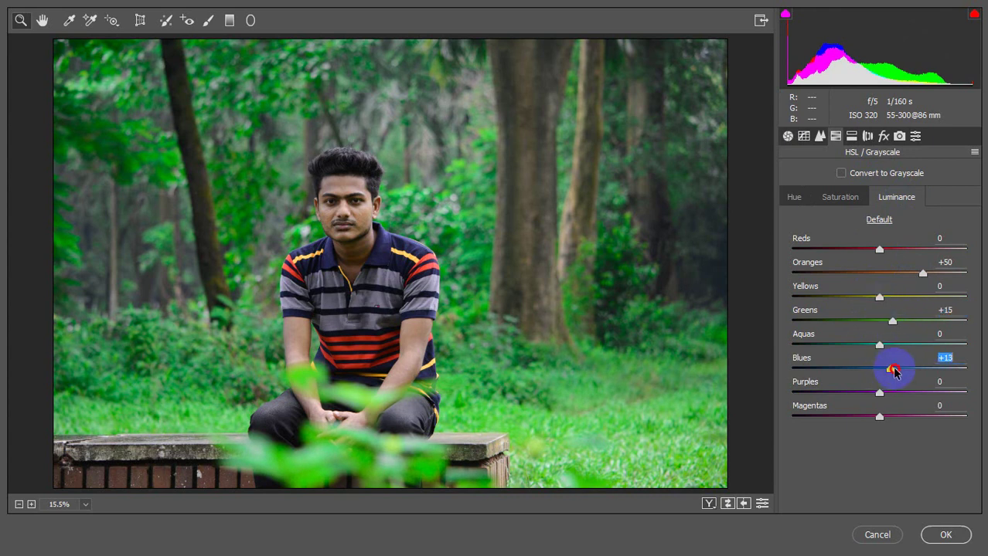
left_click(842, 198)
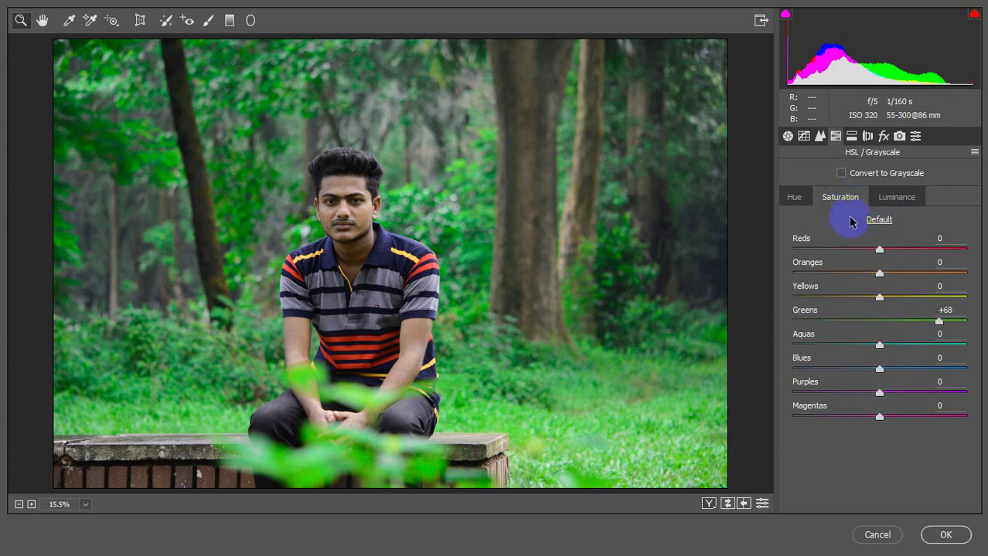
left_click_drag(942, 321, 965, 323)
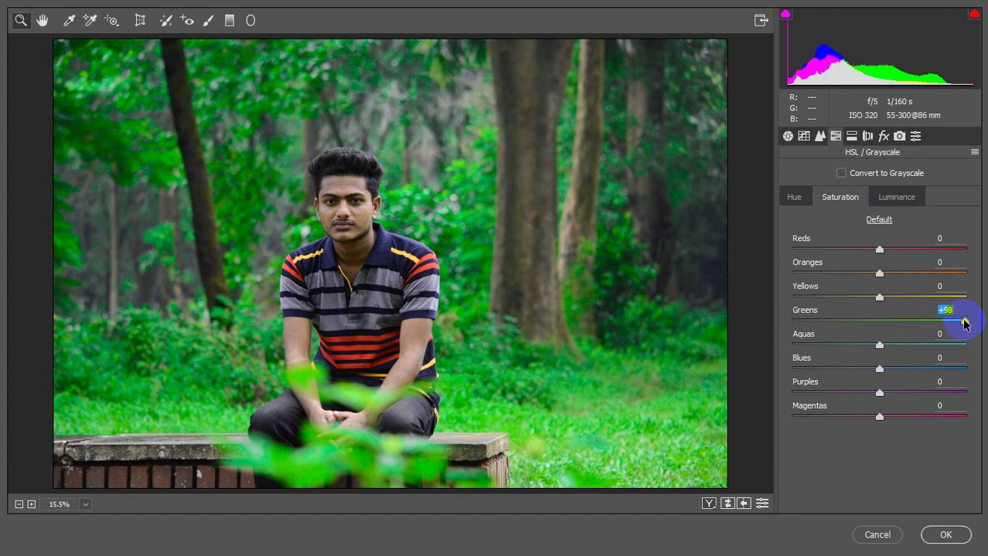
Step: Set Aquas hue to −41, Oranges hue to +28, adjust Greens hue, and brighten Oranges luminance
left_click(796, 198)
left_click_drag(882, 348, 847, 350)
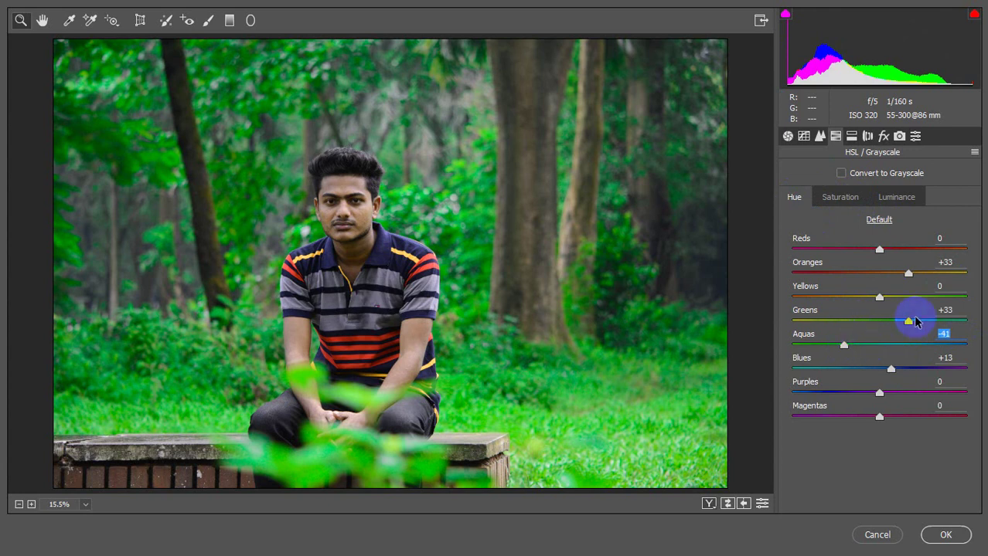
mouse_move(906, 321)
left_mouse_down()
mouse_move(776, 340)
mouse_move(899, 349)
left_mouse_up()
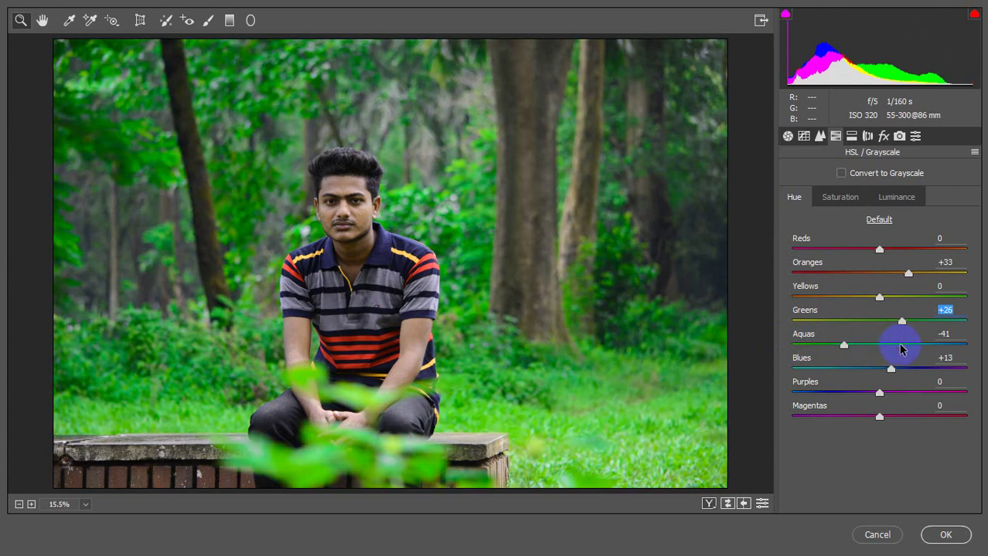
mouse_move(908, 274)
left_mouse_down()
mouse_move(948, 278)
mouse_move(907, 283)
left_mouse_up()
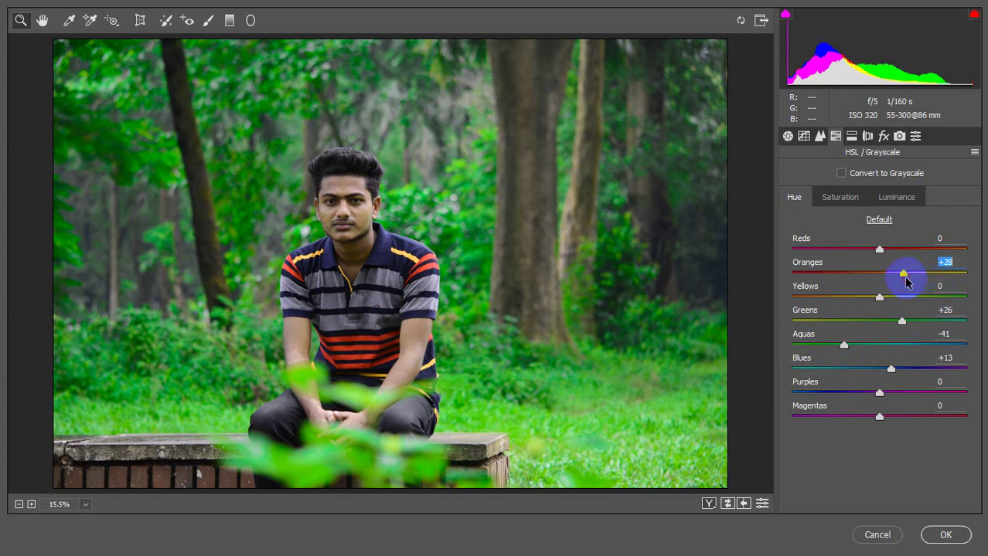
left_click(895, 197)
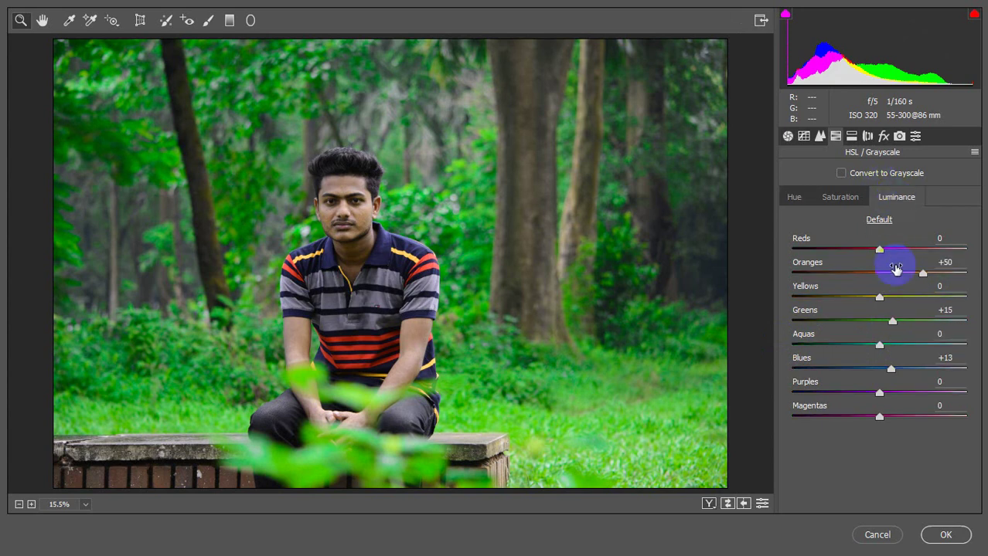
left_click_drag(925, 278, 950, 277)
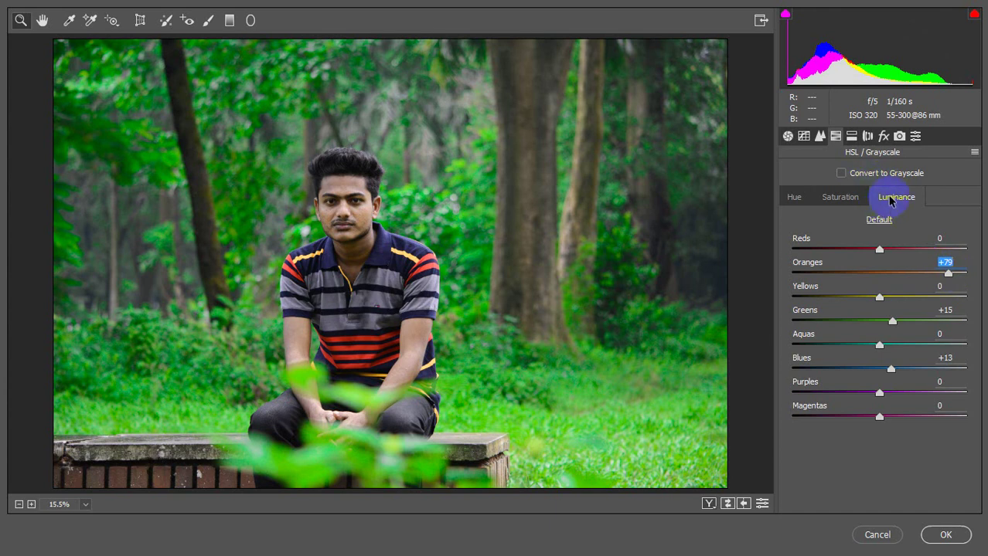
Step: Raise Oranges saturation to +8 and set hues Yellows +11, Greens +31, Blues +8, Purples −8
left_click(835, 198)
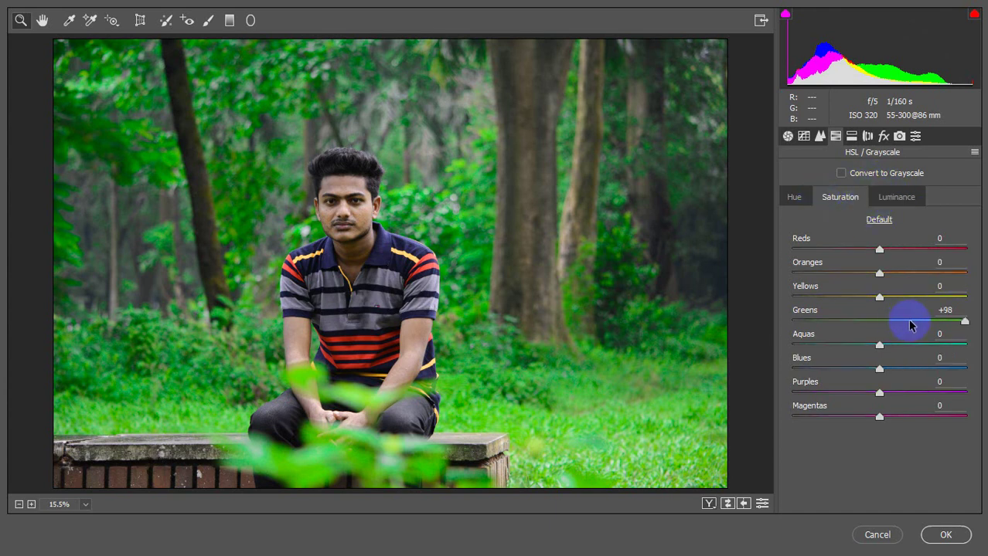
left_click_drag(880, 274, 887, 274)
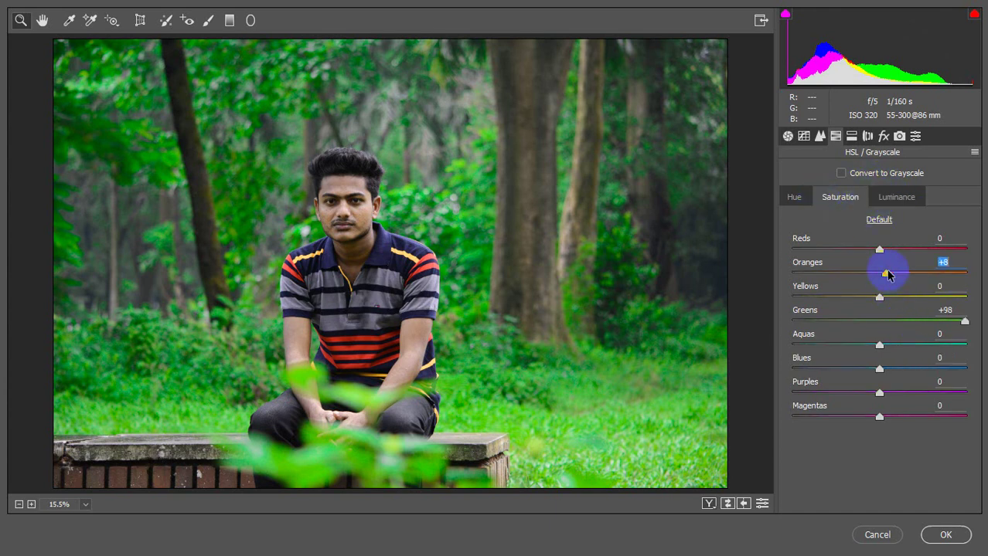
left_click(792, 197)
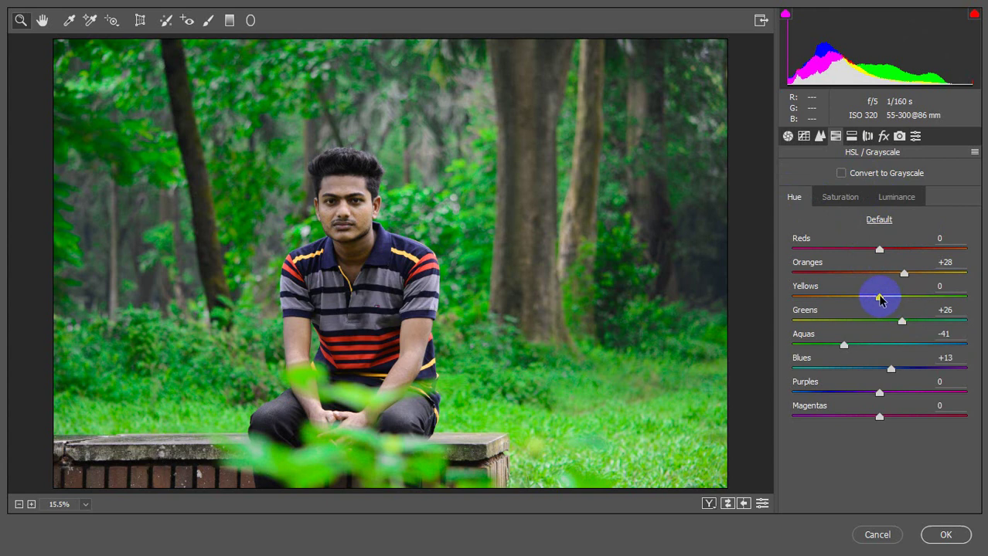
mouse_move(880, 300)
left_mouse_down()
mouse_move(914, 278)
mouse_move(904, 278)
left_mouse_up()
left_click_drag(902, 321, 909, 324)
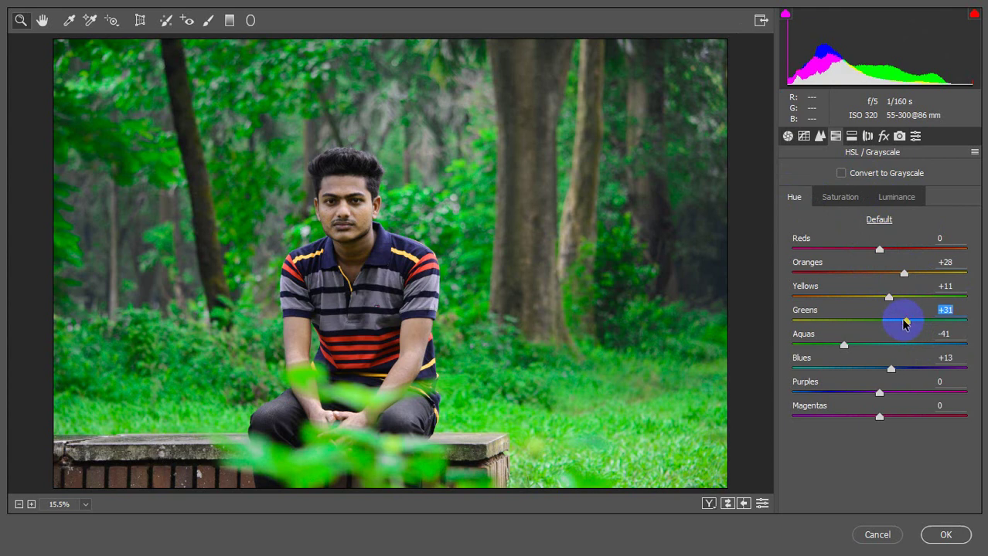
left_click_drag(890, 368, 876, 373)
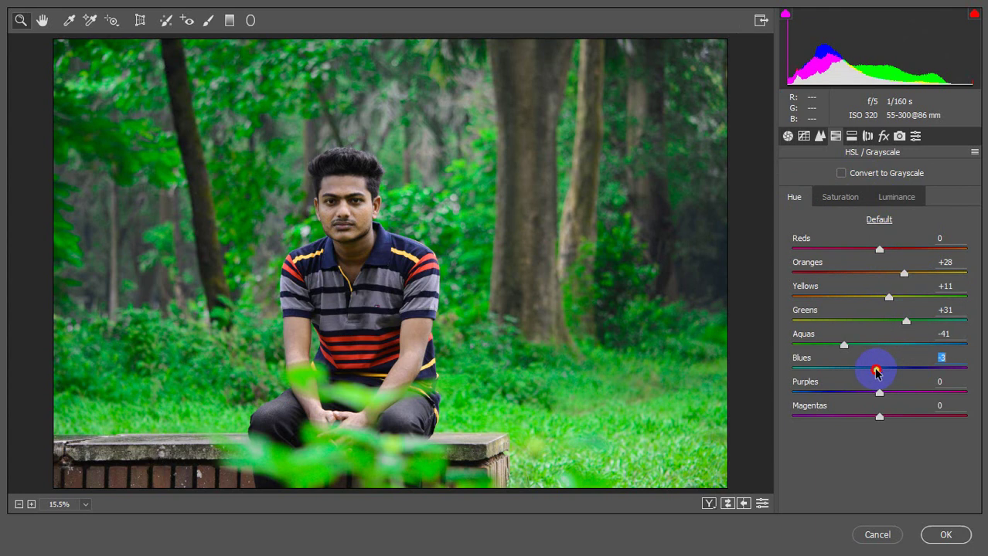
mouse_move(876, 371)
left_mouse_down()
mouse_move(886, 374)
mouse_move(870, 392)
left_mouse_up()
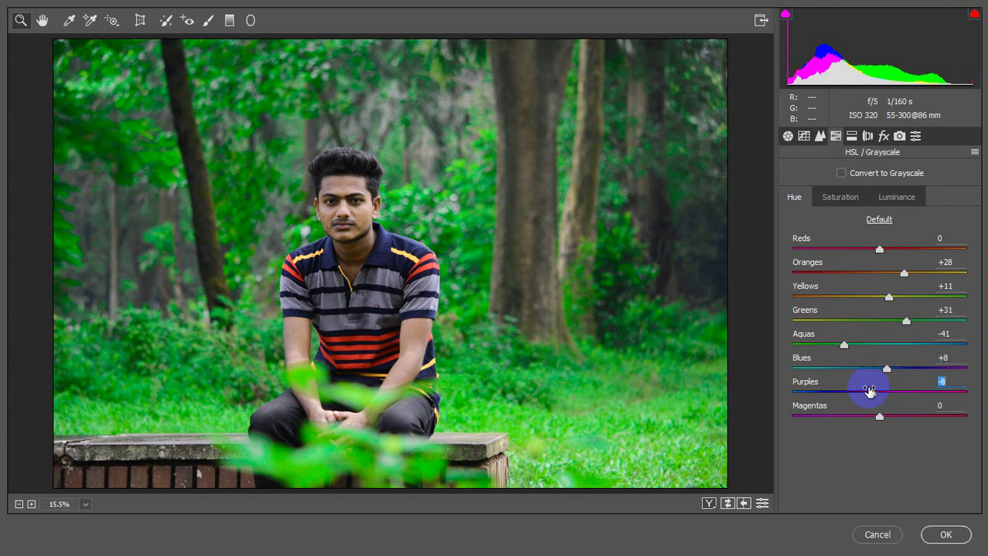
Step: In the Basic panel, pull Highlights down, add Clarity +12 and set Exposure +0.50
left_click(803, 136)
left_click(787, 136)
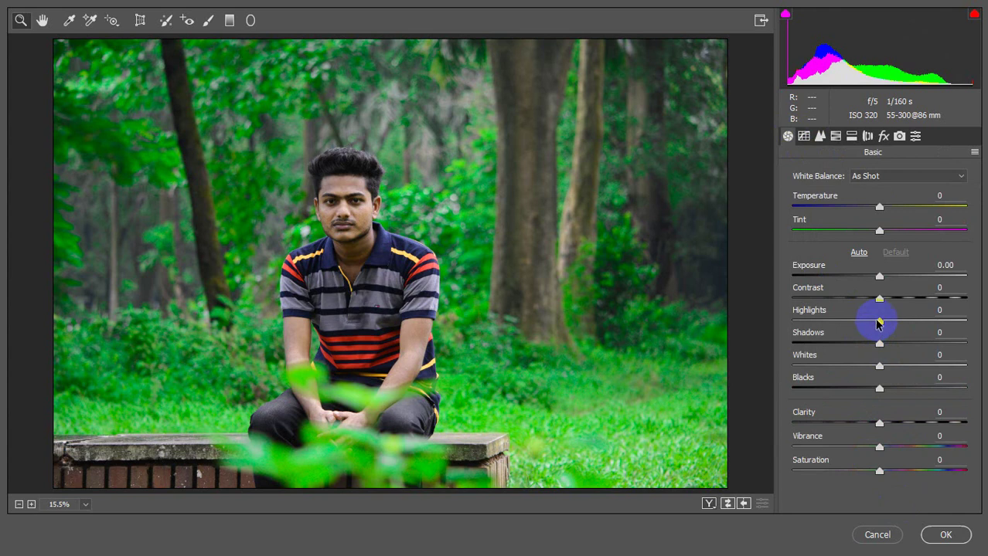
left_click_drag(879, 321, 786, 337)
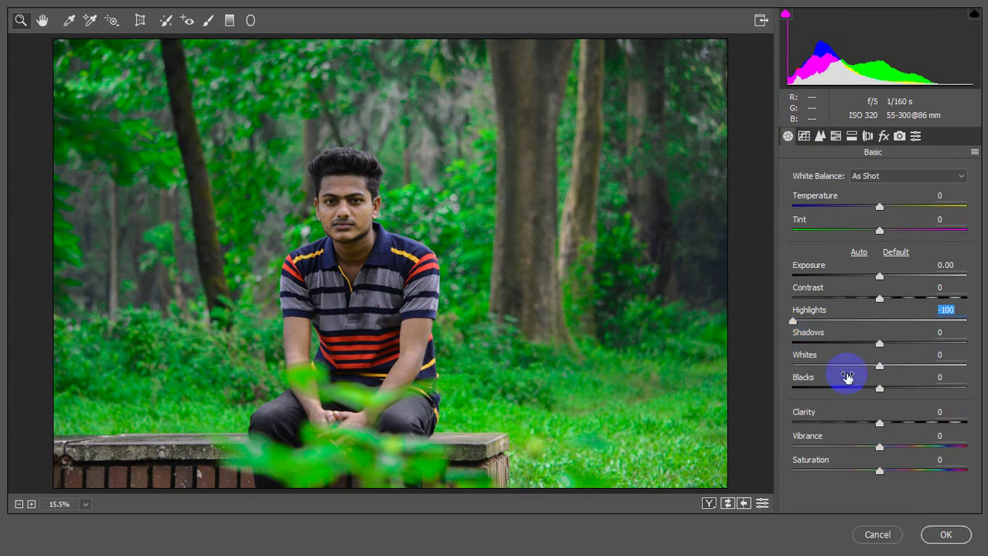
left_click_drag(881, 426, 889, 424)
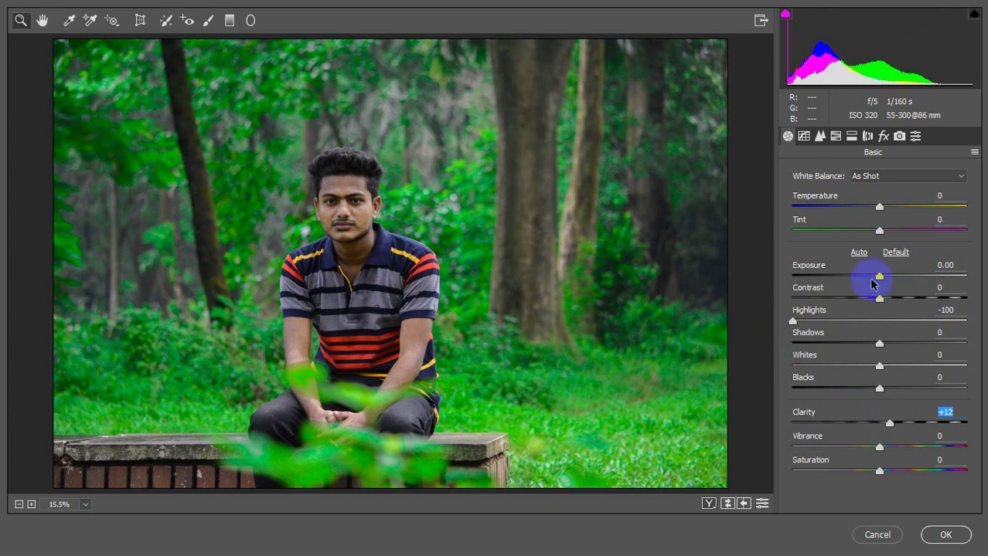
left_click_drag(878, 276, 887, 277)
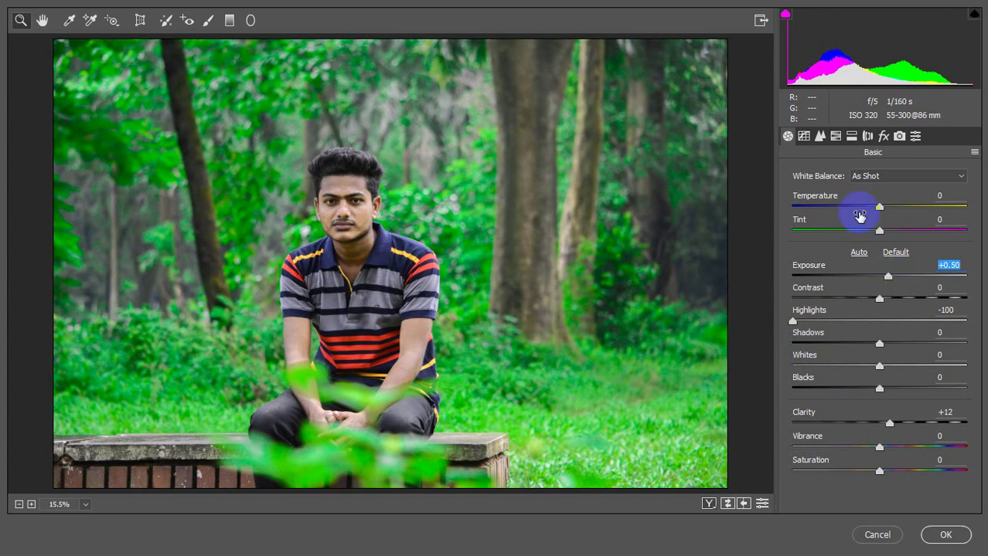
Step: Keep Temperature at 0, settle Highlights at −89, and raise Whites to +17
left_click_drag(879, 207, 874, 214)
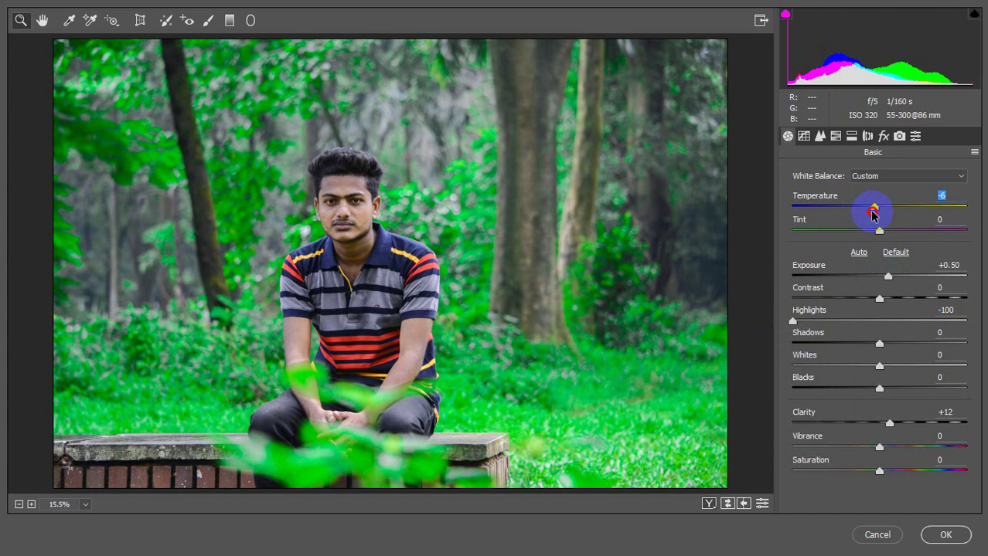
left_click_drag(873, 209, 880, 211)
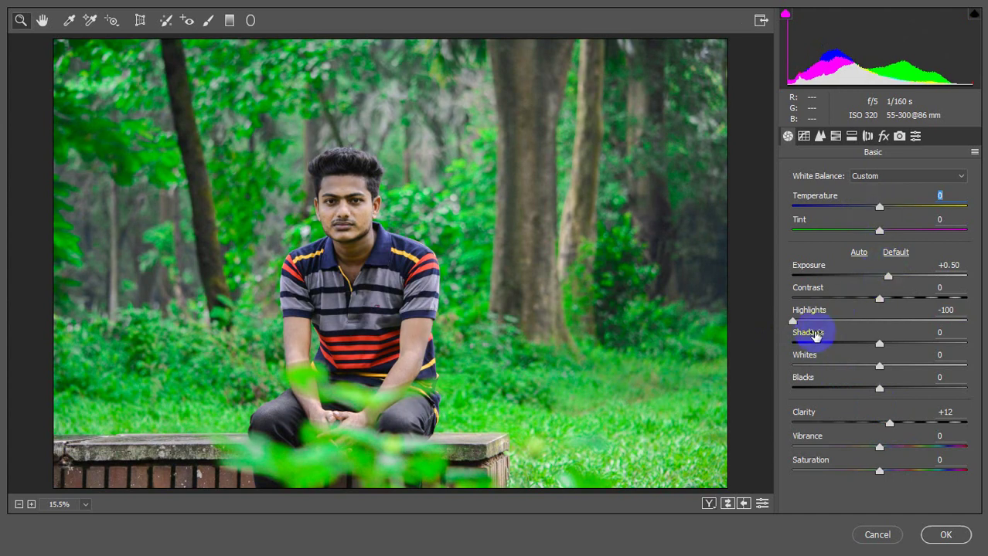
left_click(794, 323)
left_click_drag(794, 323, 802, 323)
left_click_drag(879, 369, 891, 360)
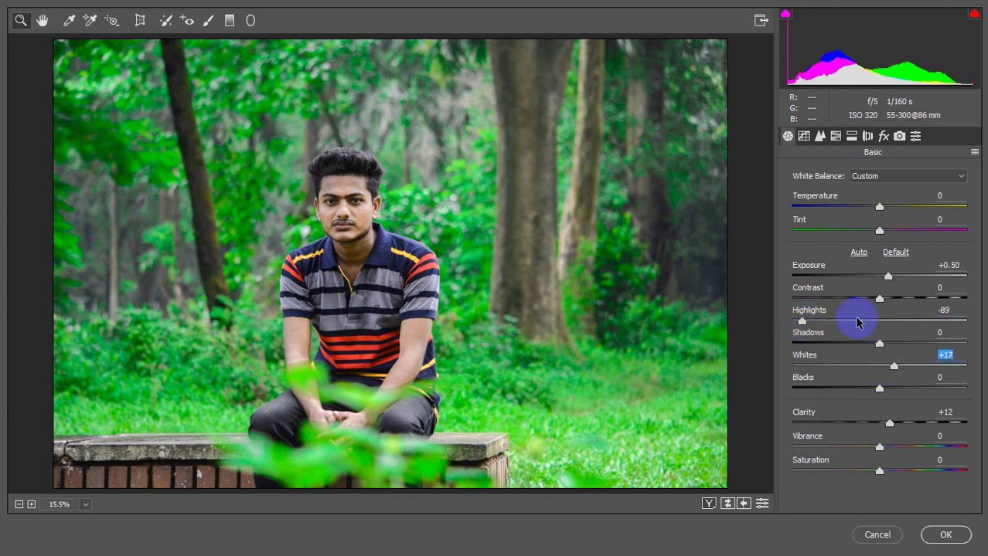
Step: In Camera Calibration, set Shadows Tint to −14 and Blue Primary Hue to +18
left_click(884, 137)
left_click(898, 137)
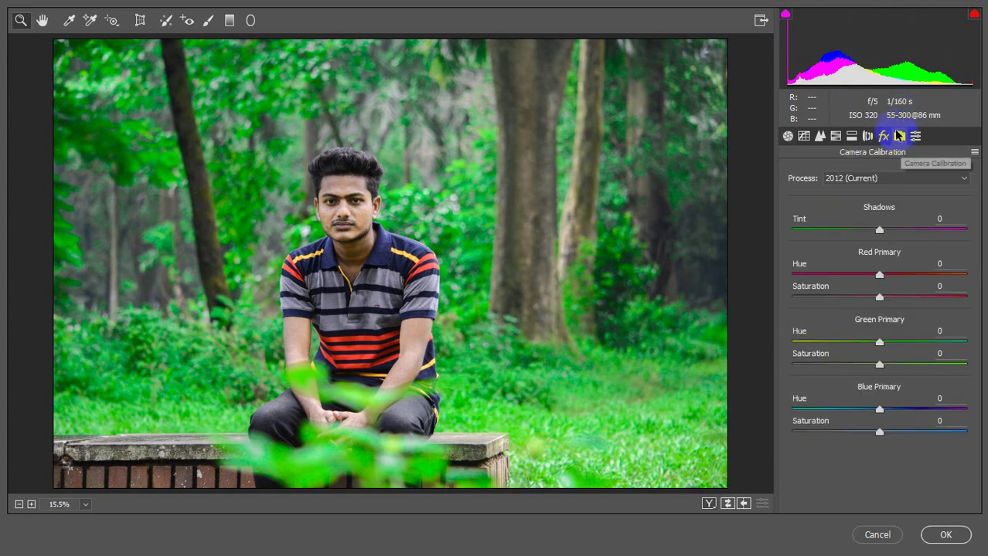
left_click_drag(876, 233, 865, 228)
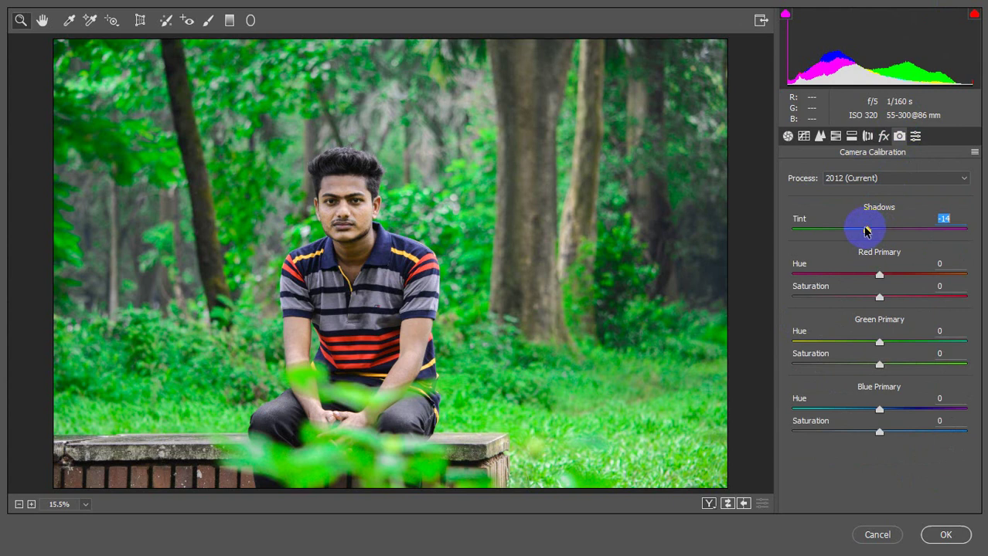
left_click_drag(879, 410, 894, 410)
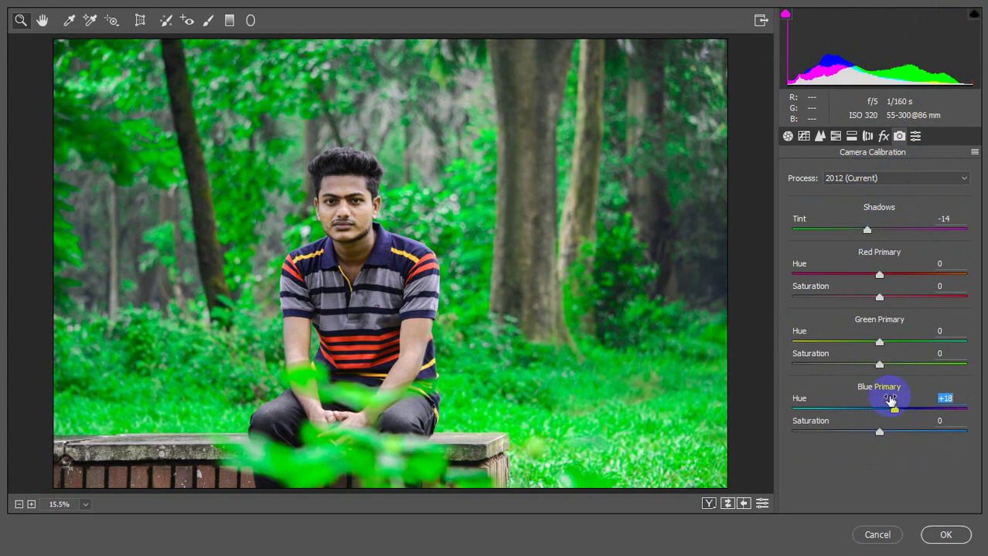
Step: Confirm the Camera Raw grade so the vivid-green portrait returns to the document window
left_click(948, 538)
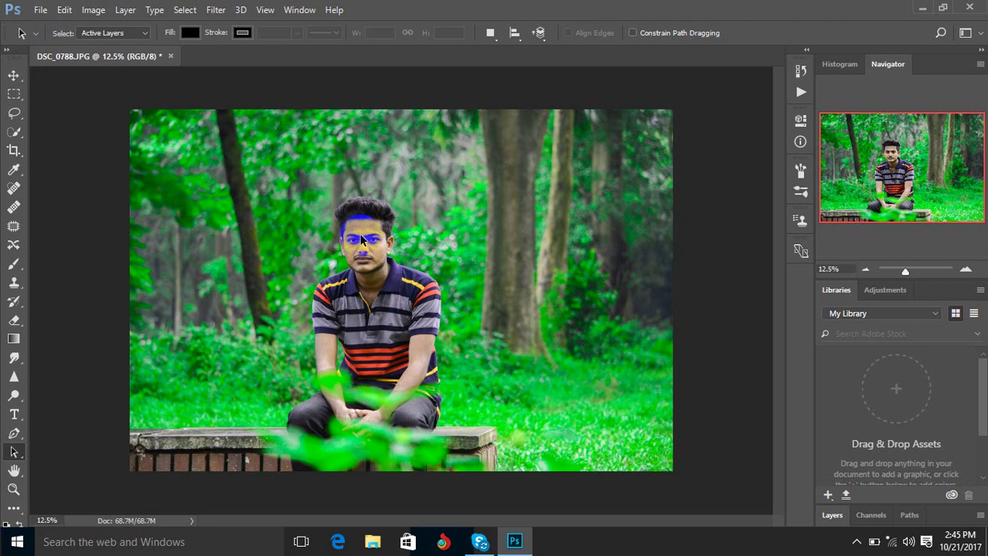
left_click(41, 9)
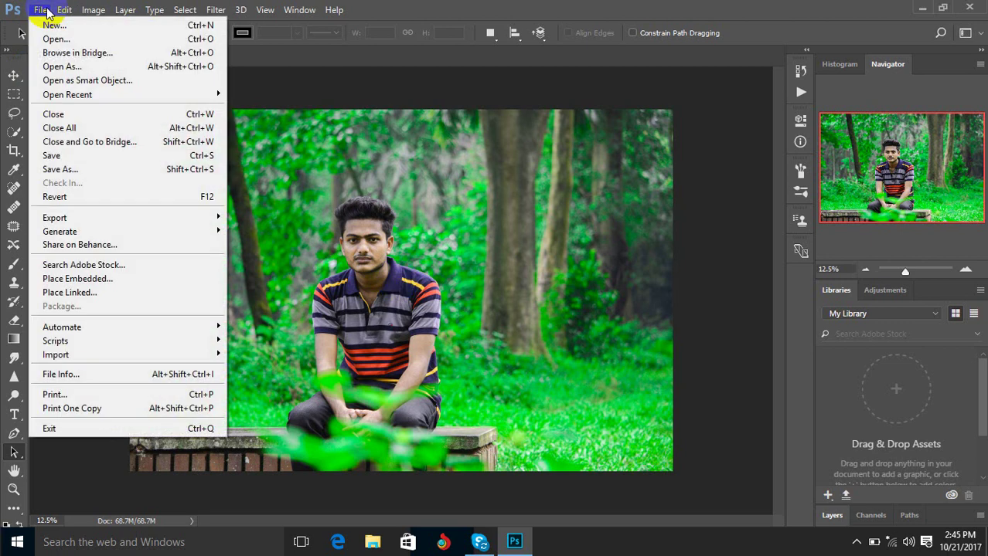
Step: Save a JPEG copy named DSC_0788 into the Desktop's New folder
left_click(87, 172)
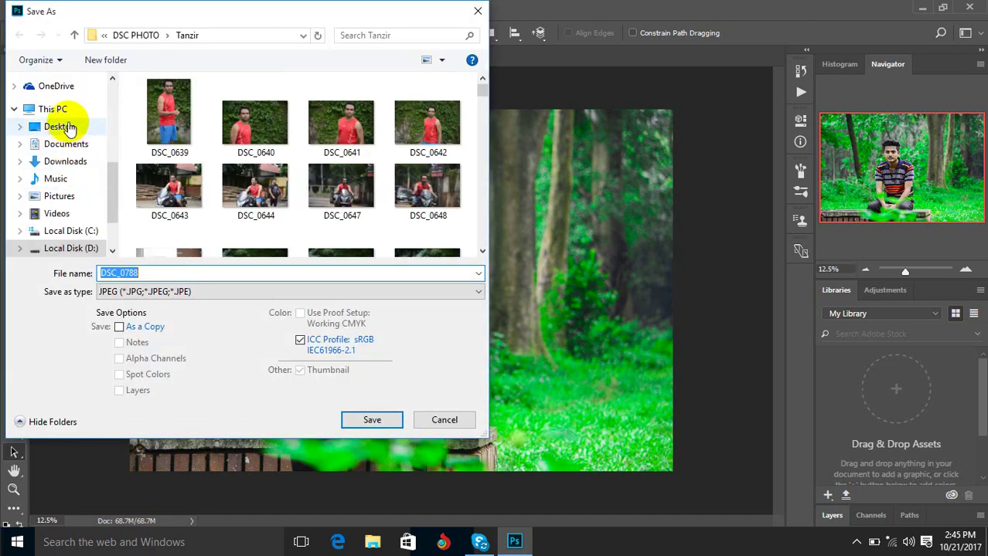
left_click(68, 128)
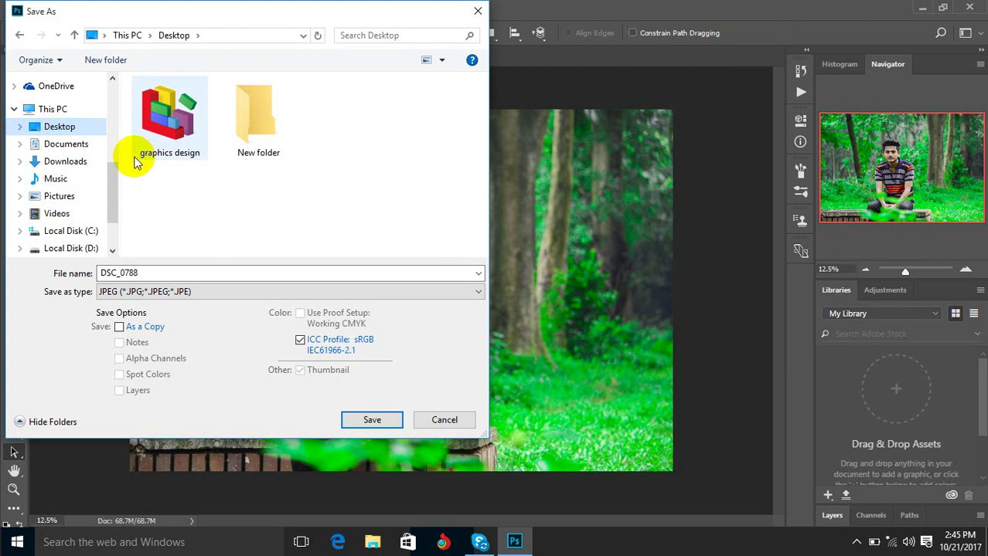
double_click(254, 128)
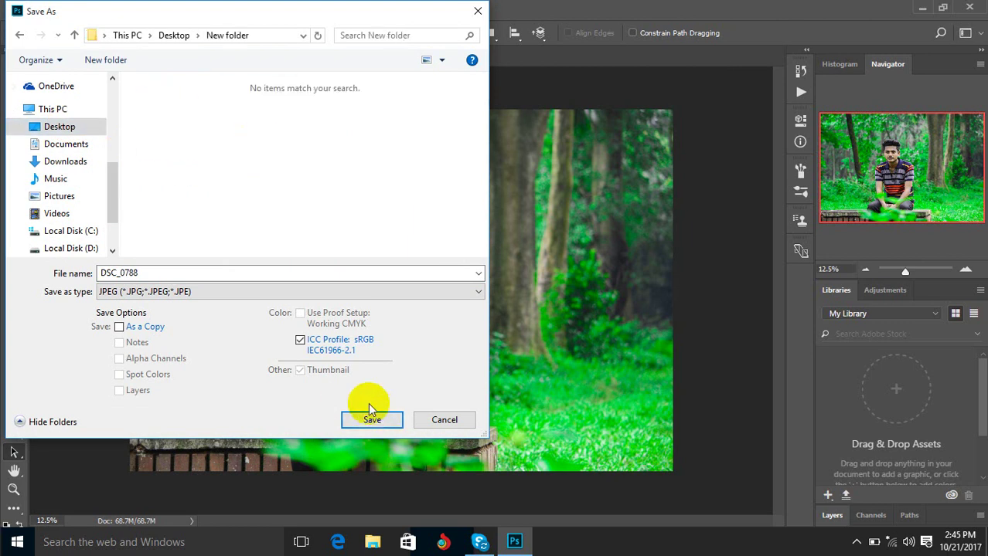
left_click(119, 327)
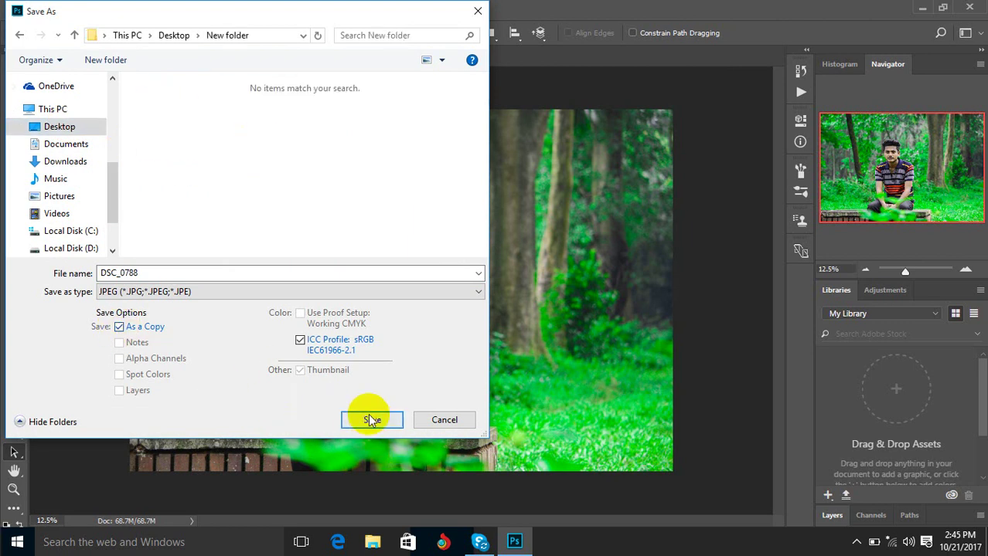
left_click(440, 294)
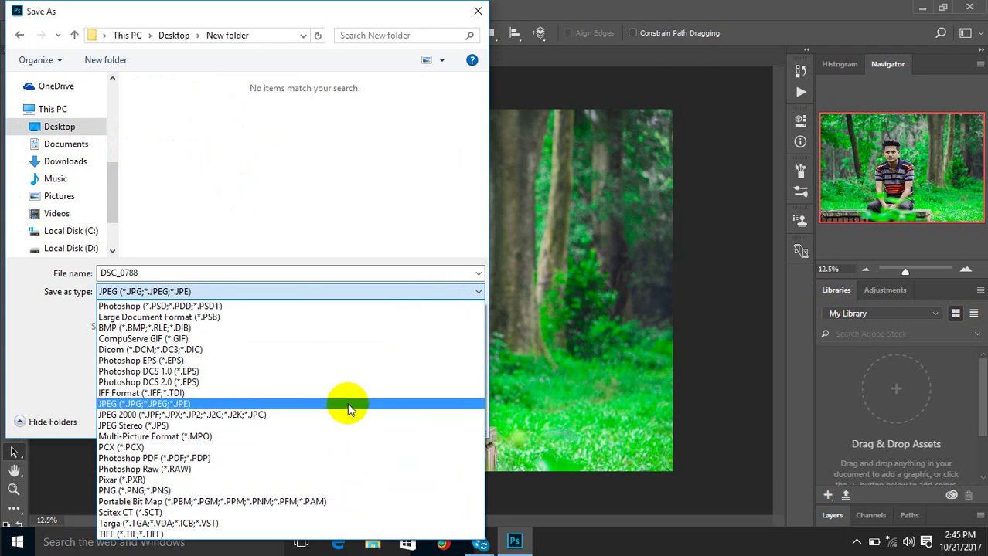
left_click(164, 405)
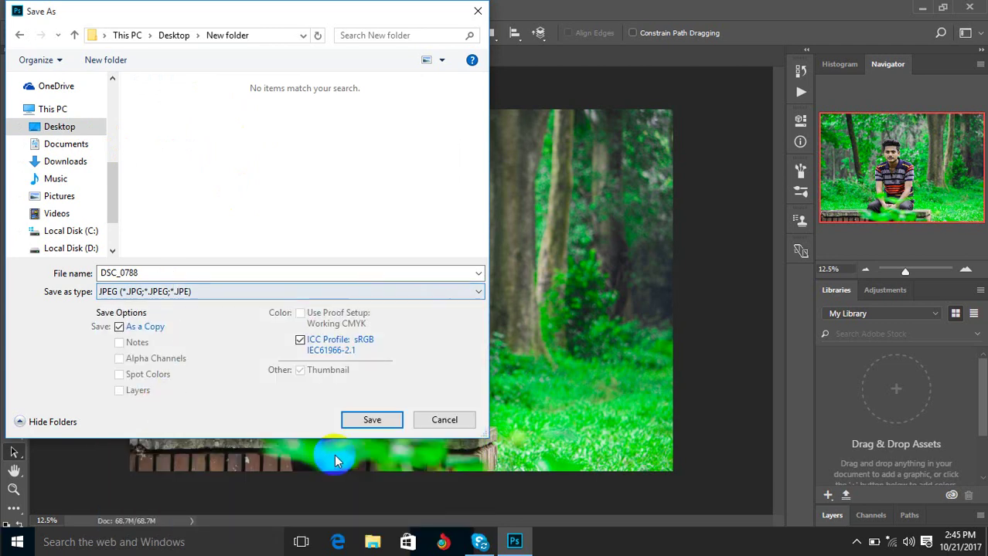
left_click(372, 422)
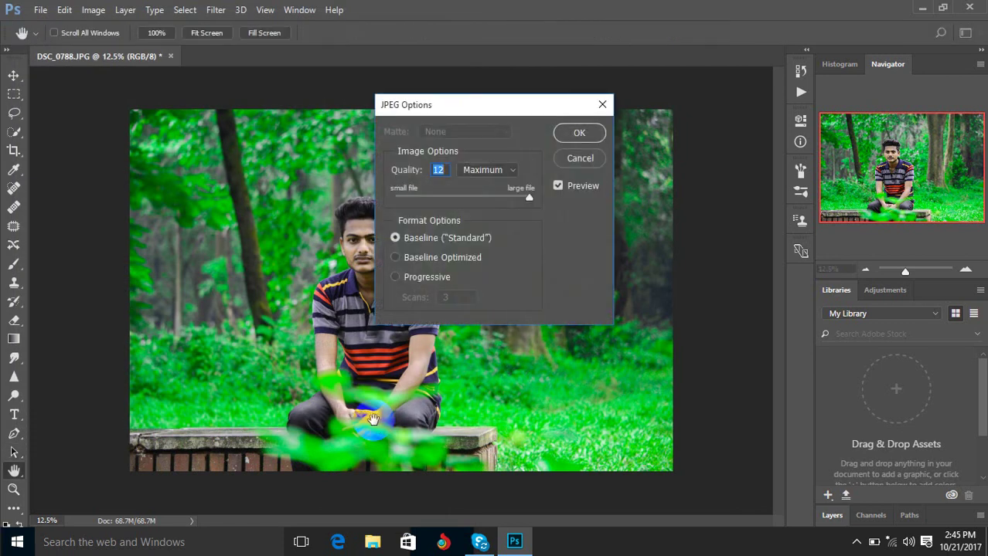
Step: Set JPEG quality to 12 (Maximum) with Baseline ("Standard") format and confirm
left_click(526, 200)
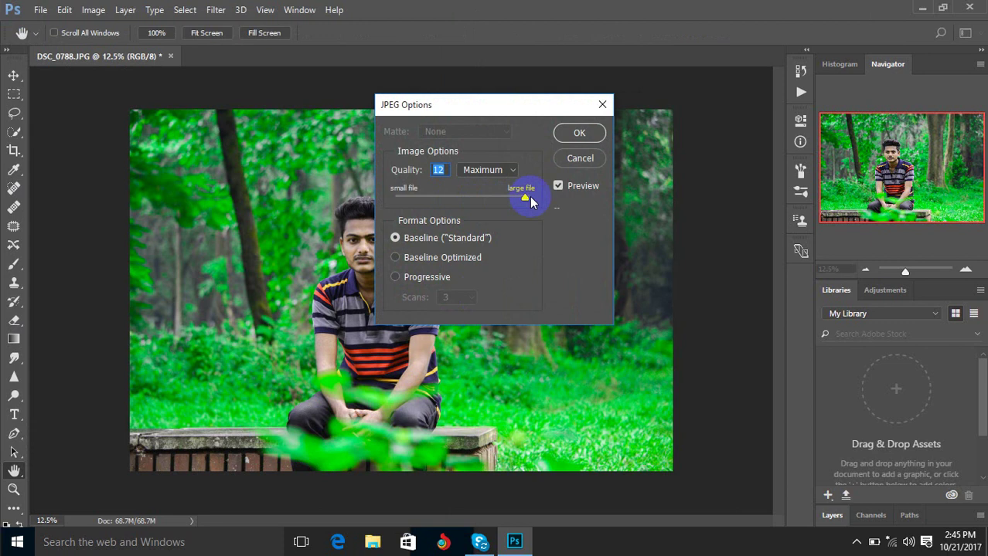
left_click(453, 200)
left_click_drag(453, 202, 542, 204)
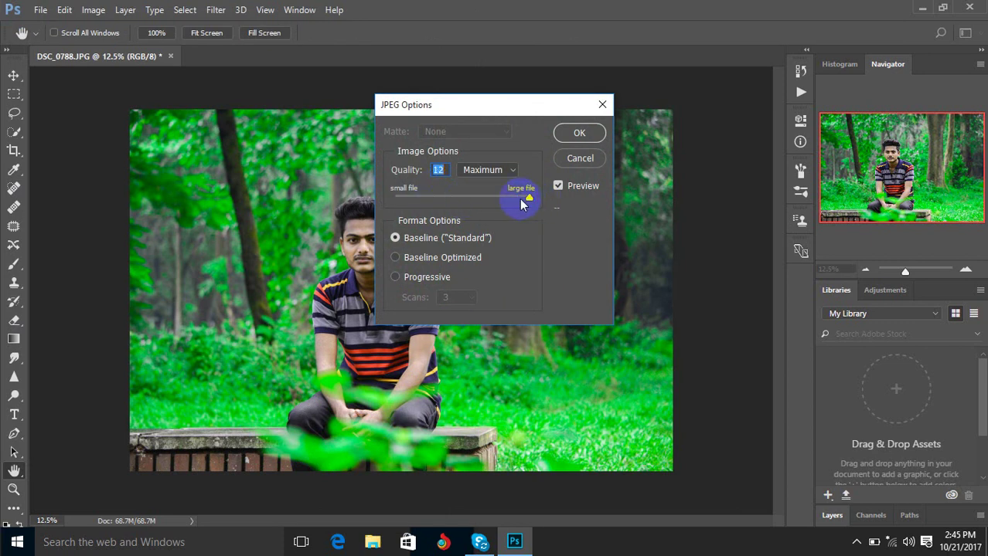
left_click(583, 133)
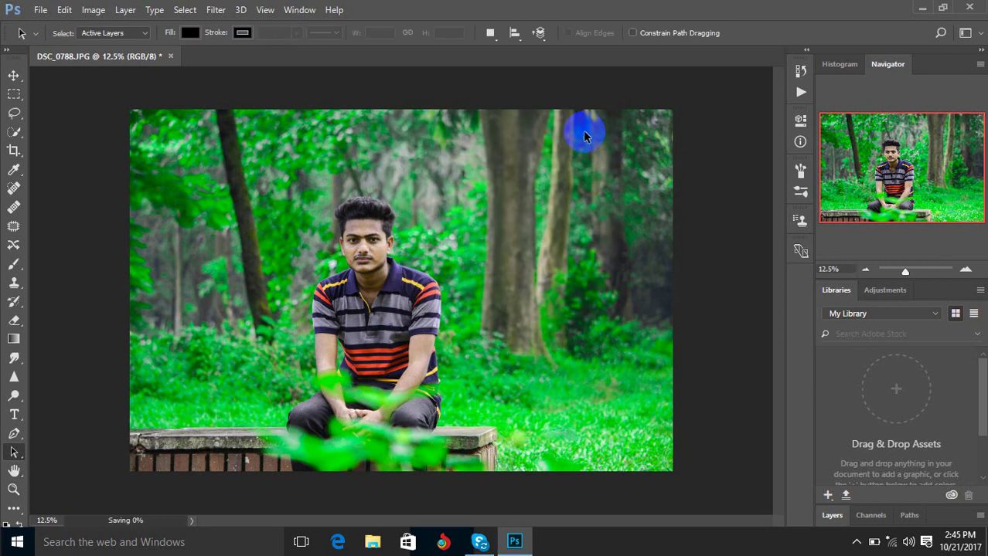
Step: Minimise Photoshop and open DSC_0788 from the Desktop's New folder for viewing
left_click(922, 9)
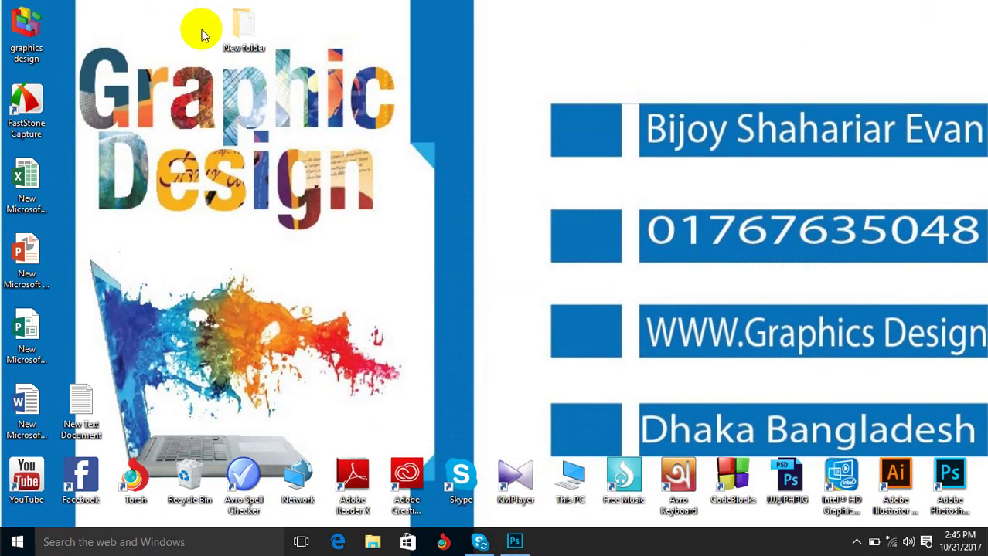
double_click(257, 30)
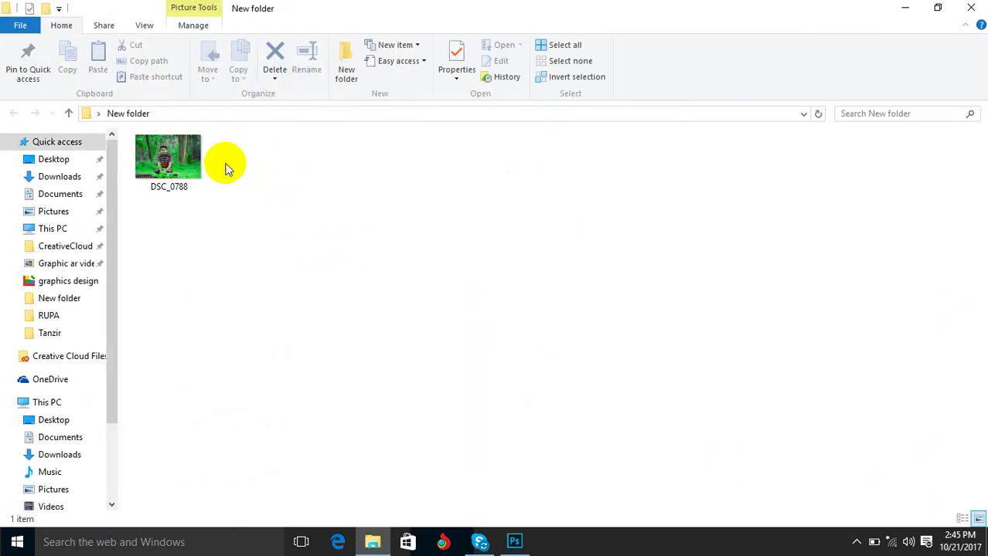
left_click(177, 168)
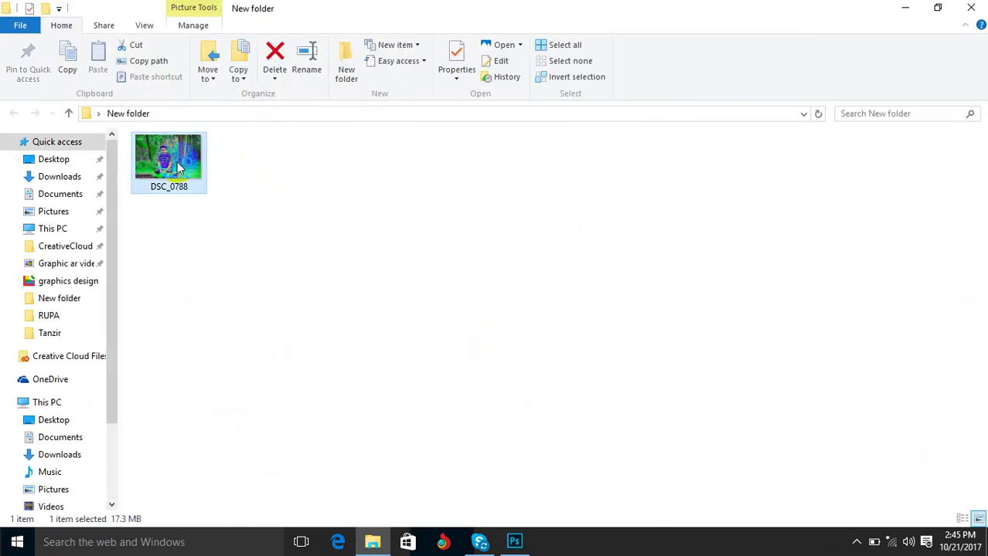
double_click(178, 166)
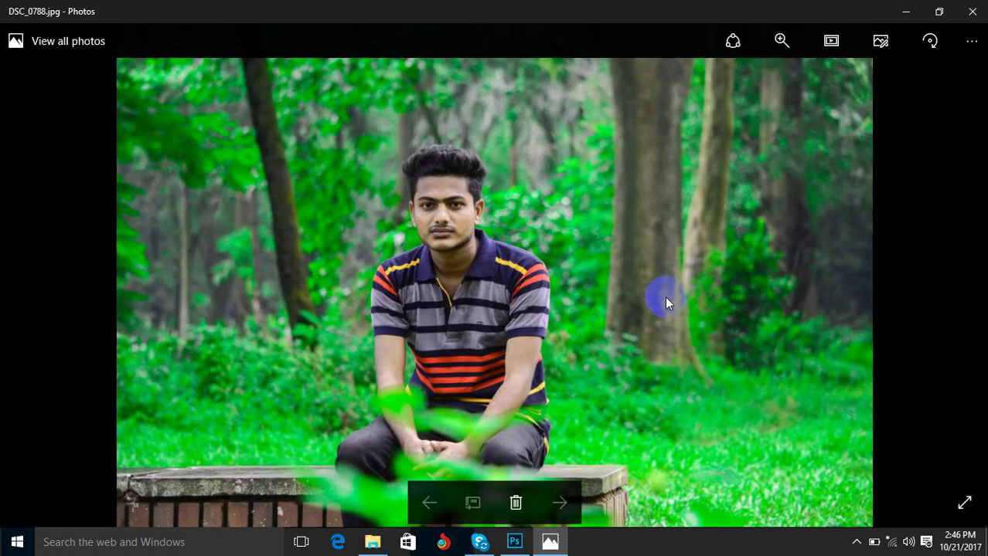
Step: Close the Photos viewer showing DSC_0788.jpg and return to Photoshop
left_click(972, 11)
left_click(520, 543)
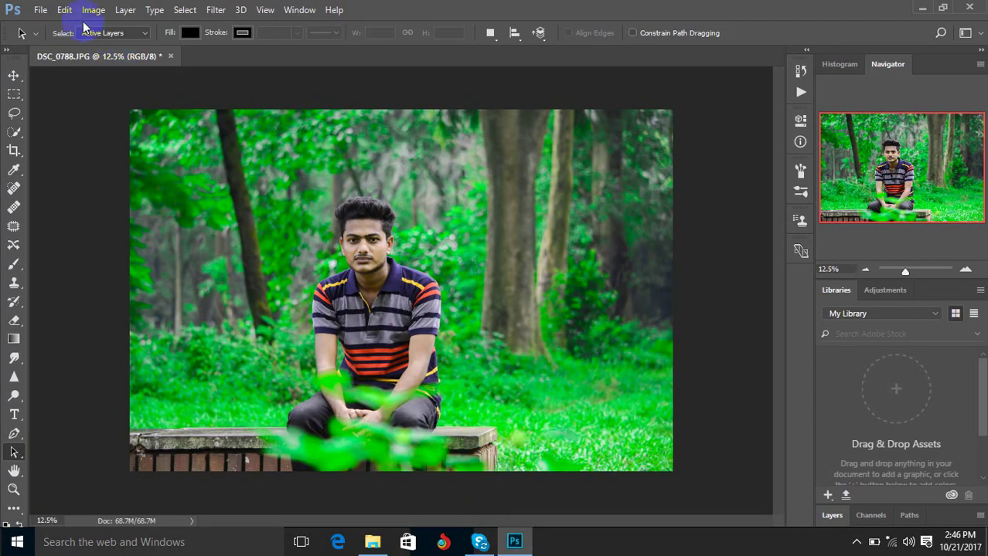
Step: Open DSC_0788.JPG in the Camera Raw Filter from the Filter menu
left_click(41, 10)
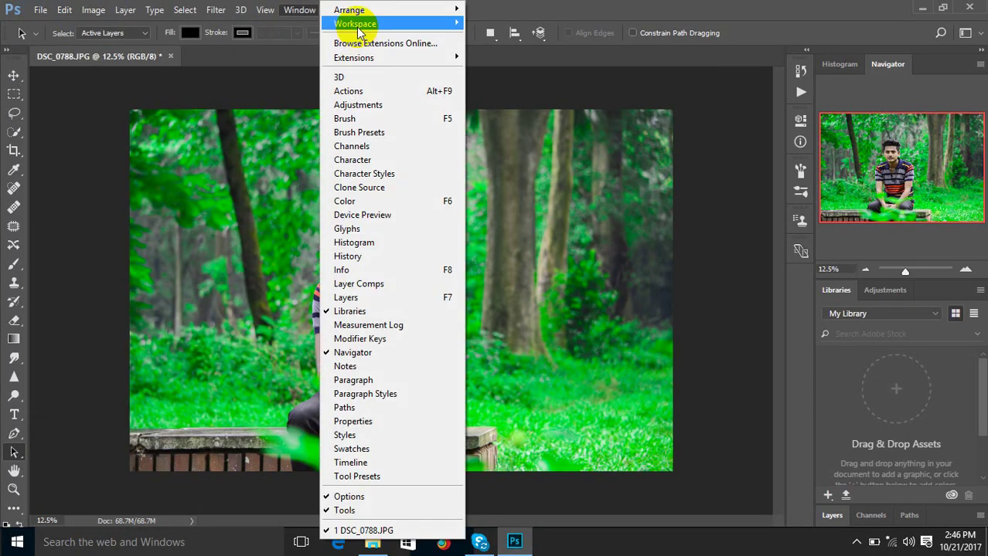
left_click(216, 10)
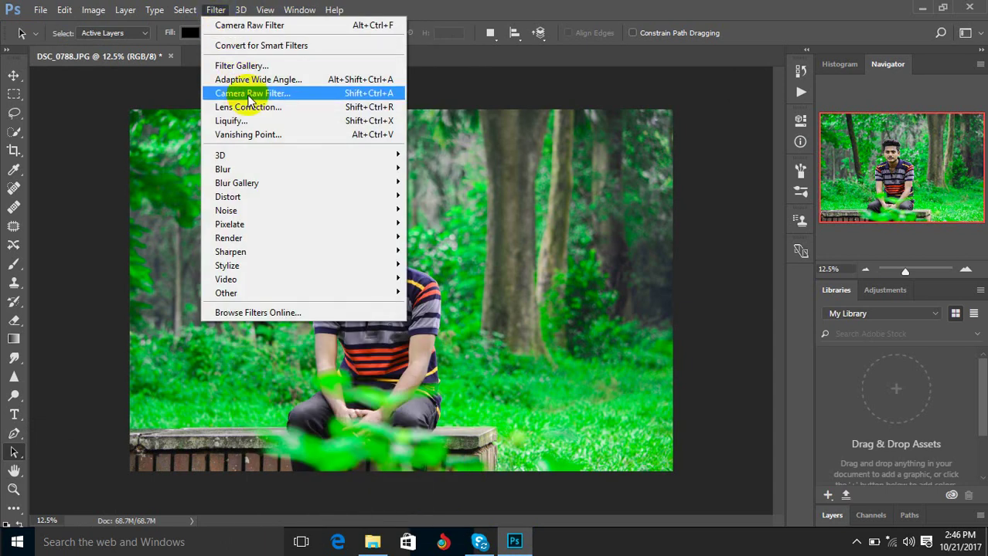
left_click(249, 94)
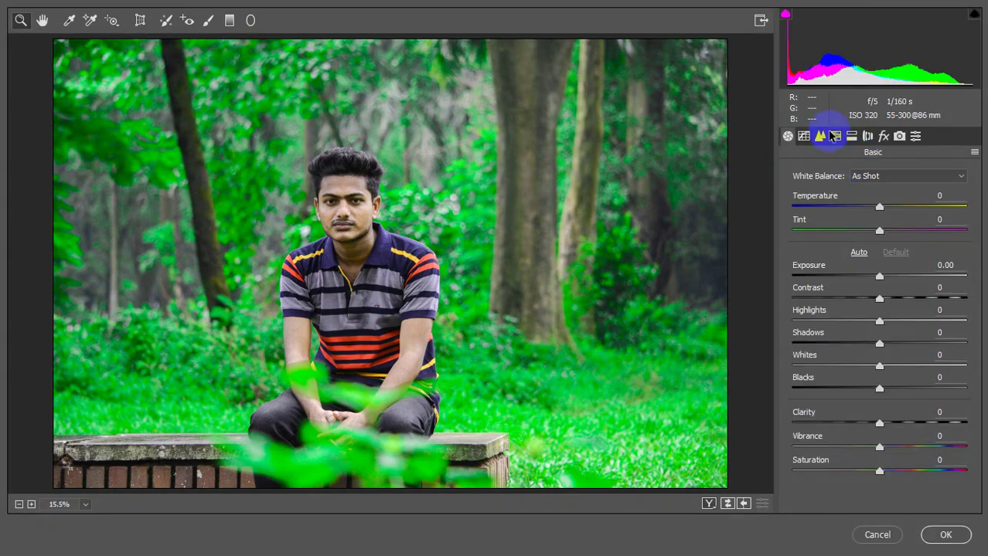
Step: Open the HSL/Grayscale panel and browse its Luminance, Saturation and Hue tabs
left_click(835, 138)
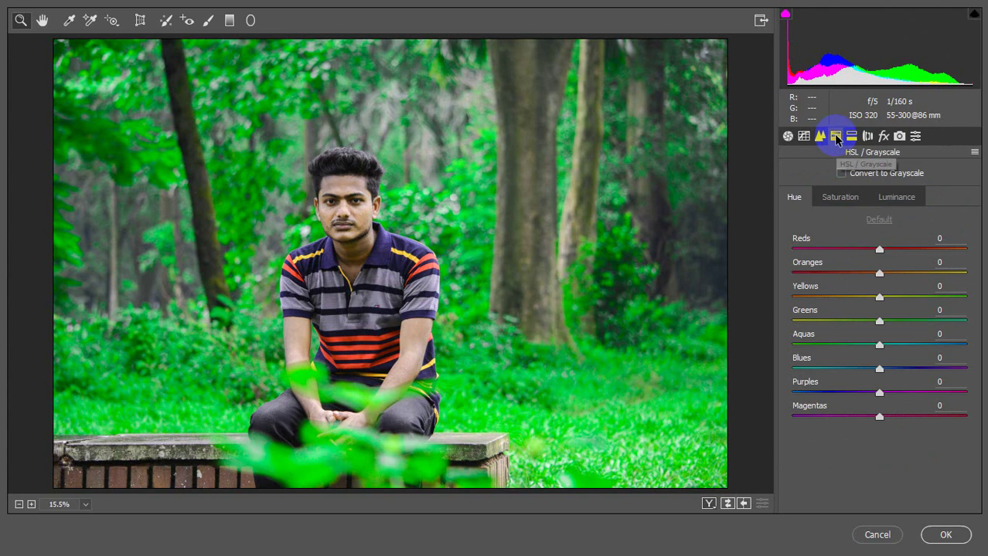
left_click(901, 198)
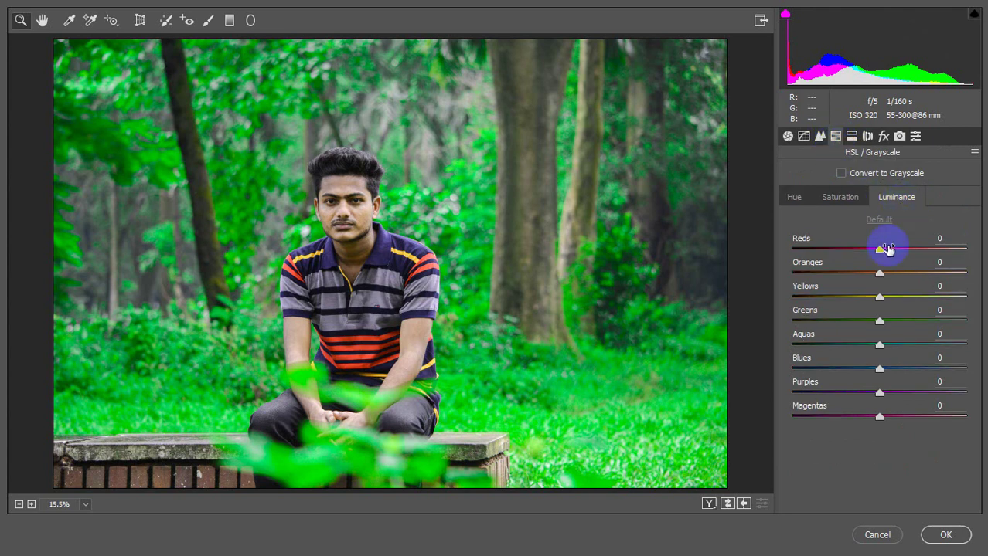
left_click(879, 274)
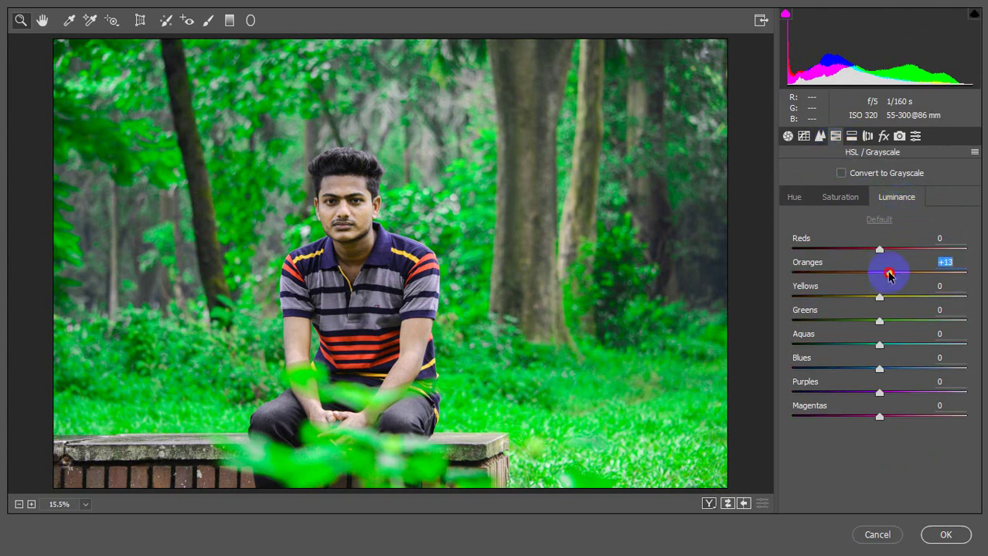
left_click(839, 200)
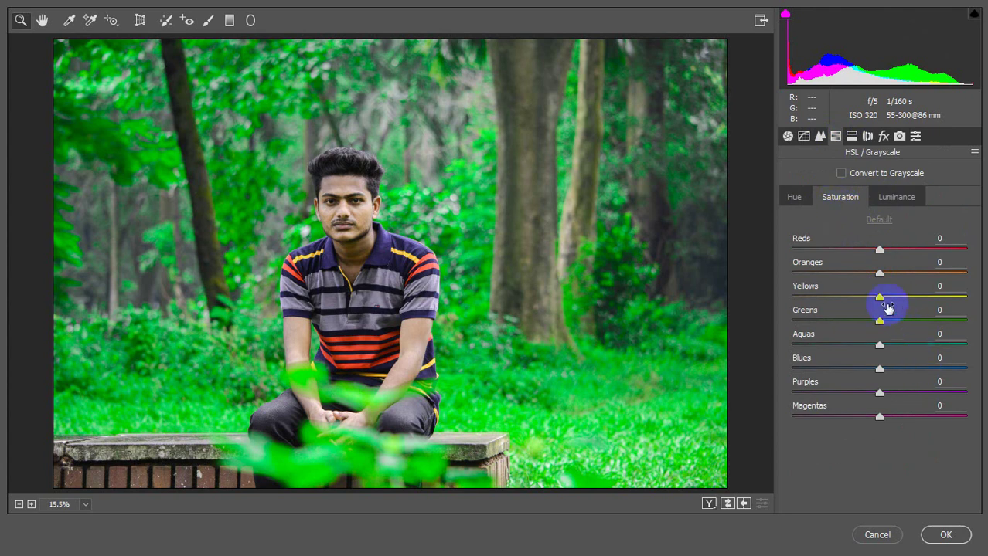
left_click(792, 198)
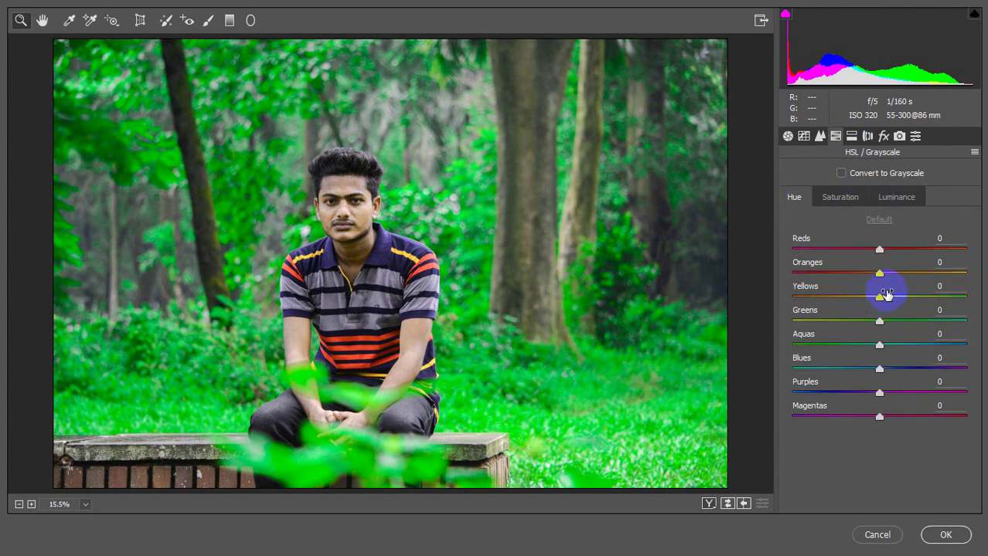
Step: Set hues to Greens -97, Yellows -38 and Oranges -39, turning the foliage yellow
left_click_drag(882, 301, 839, 302)
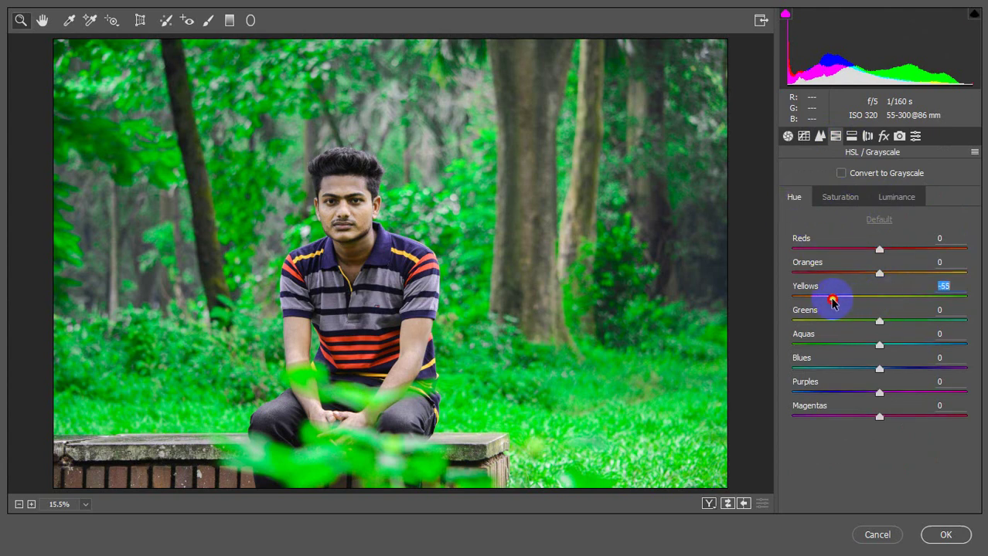
left_click_drag(878, 320, 796, 327)
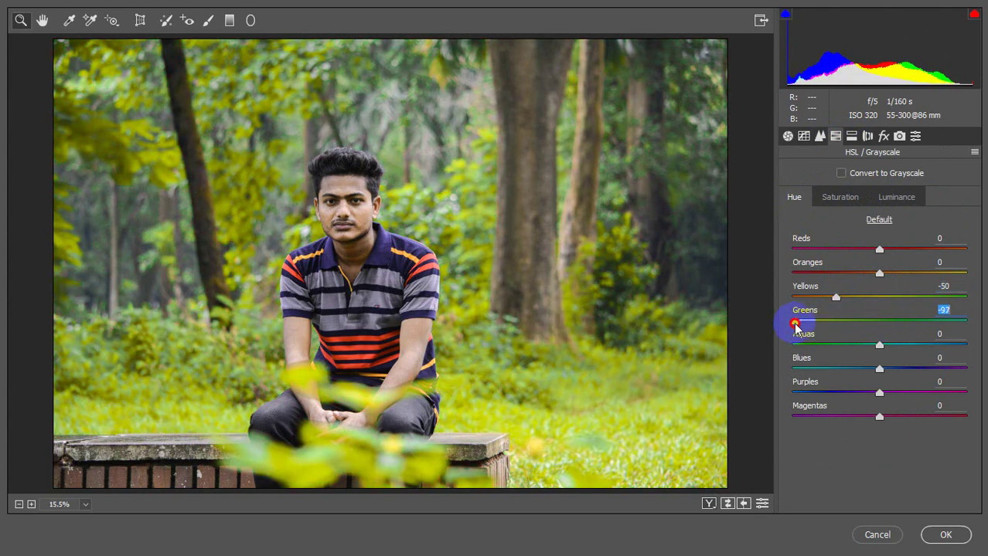
left_click_drag(880, 275, 887, 276)
mouse_move(836, 297)
left_mouse_down()
mouse_move(826, 302)
mouse_move(847, 302)
left_mouse_up()
mouse_move(889, 275)
left_mouse_down()
mouse_move(908, 280)
mouse_move(859, 284)
left_mouse_up()
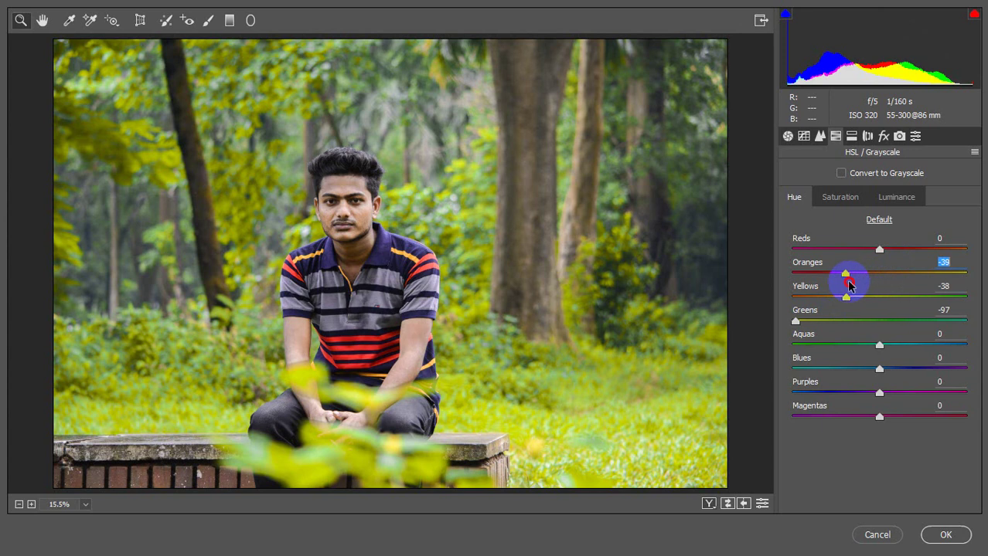
Step: Darken Oranges luminance slightly, keep Yellows hue at -38 and set Oranges hue to -7
left_click(911, 202)
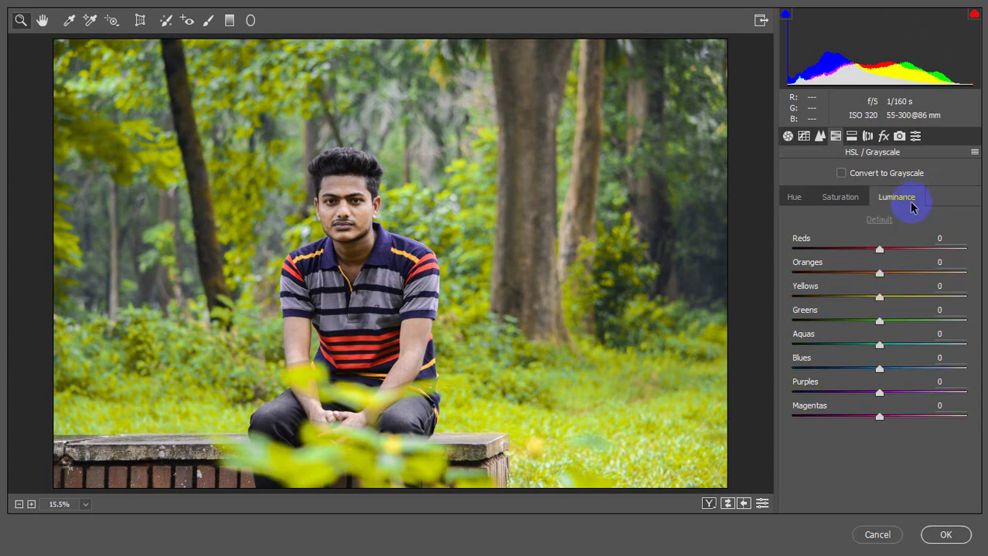
mouse_move(878, 274)
left_mouse_down()
mouse_move(910, 272)
mouse_move(887, 281)
mouse_move(872, 272)
mouse_move(890, 299)
mouse_move(935, 304)
mouse_move(915, 299)
left_mouse_up()
left_click(843, 200)
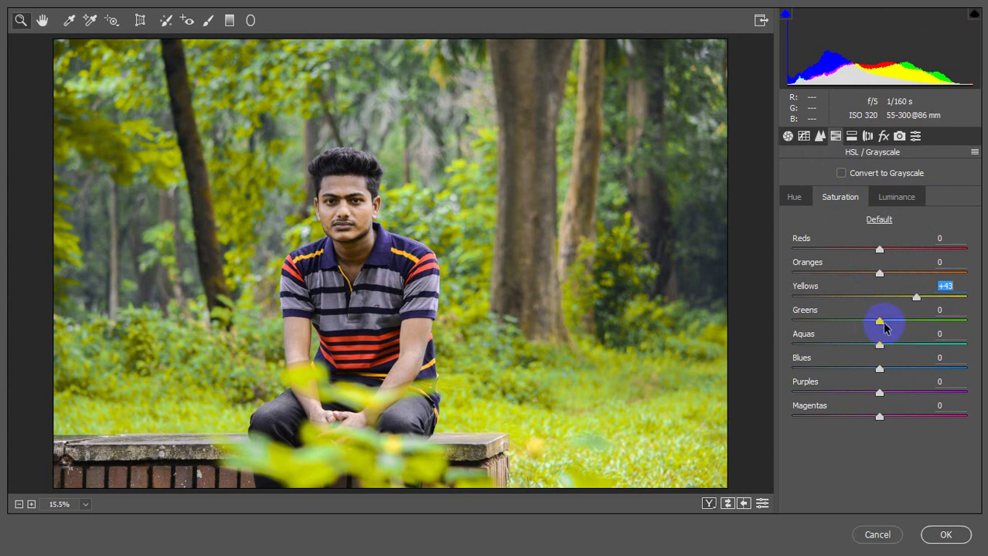
left_click(794, 197)
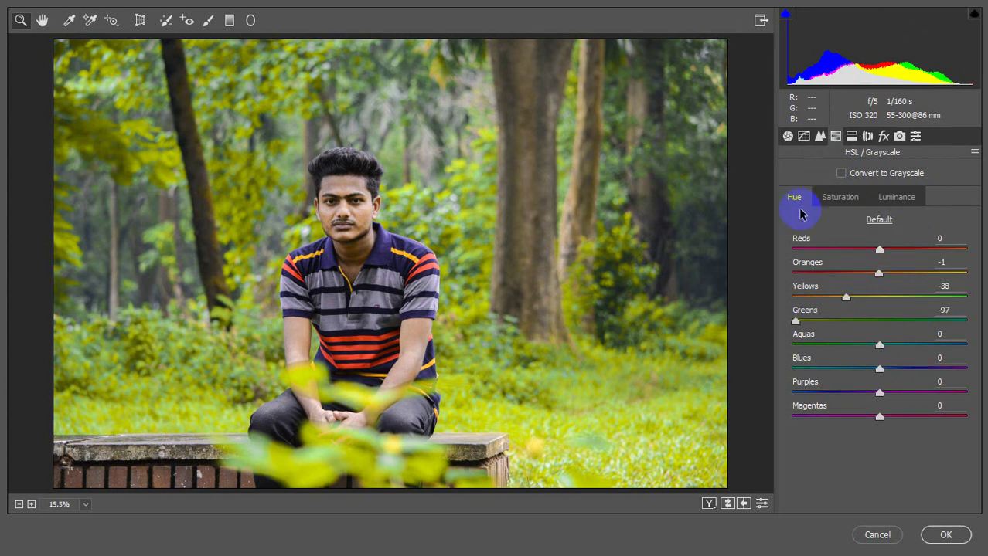
mouse_move(859, 299)
left_mouse_down()
mouse_move(834, 302)
mouse_move(899, 302)
mouse_move(880, 307)
left_mouse_up()
left_click(888, 275)
mouse_move(888, 280)
left_mouse_down()
mouse_move(910, 270)
mouse_move(874, 284)
left_mouse_up()
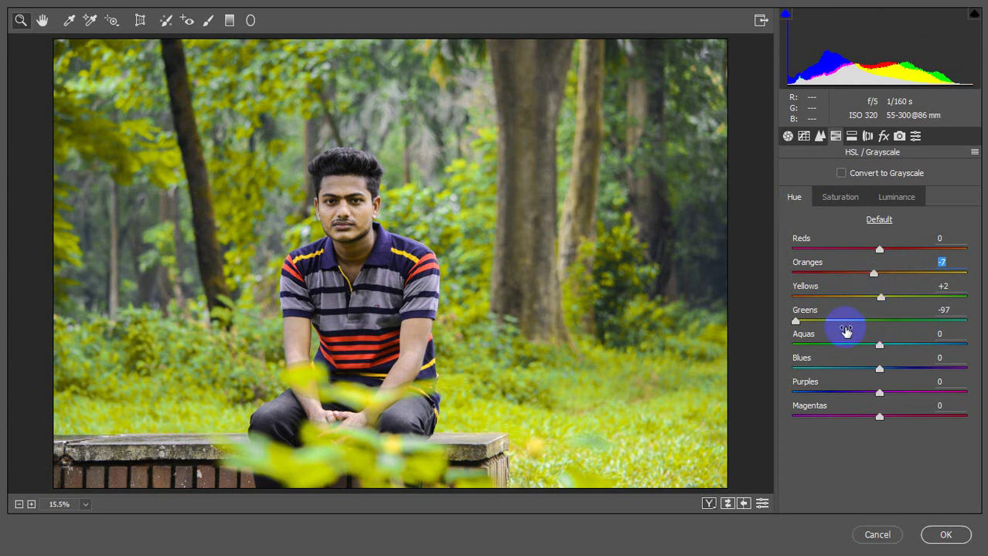
Step: Boost Yellows saturation to +53, set Oranges luminance to -8, and apply the grade
left_click(854, 197)
mouse_move(881, 297)
left_mouse_down()
mouse_move(963, 299)
mouse_move(927, 301)
left_mouse_up()
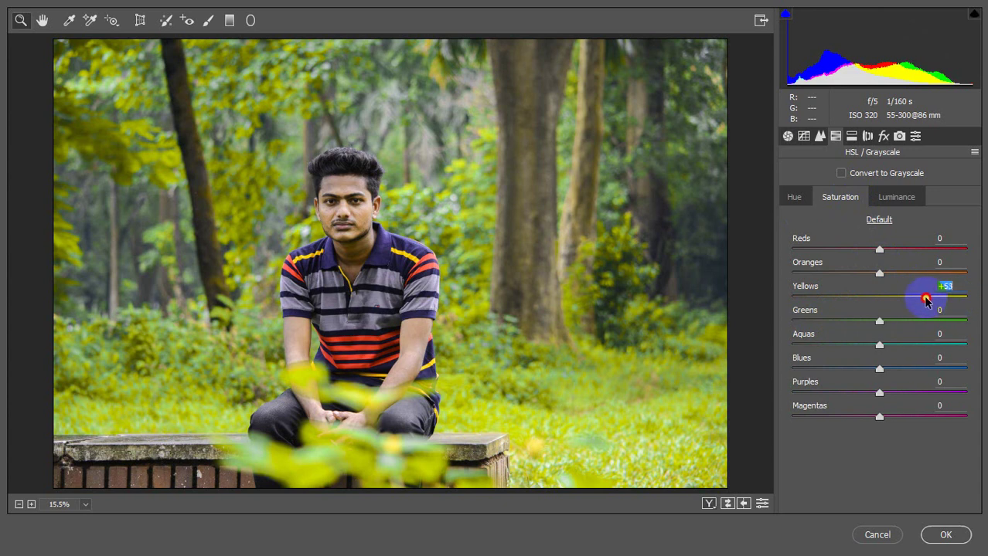
left_click(898, 197)
left_click_drag(879, 274, 893, 301)
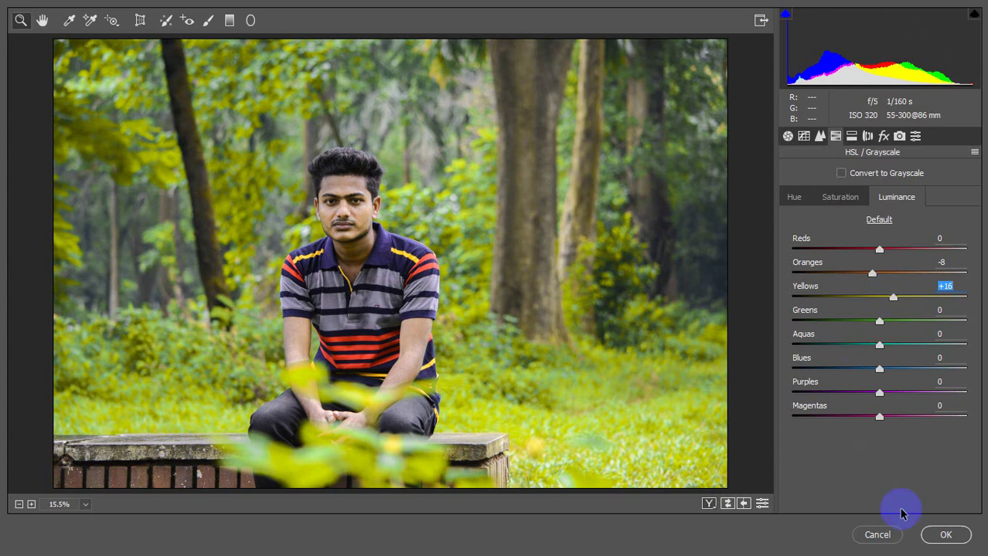
left_click(946, 535)
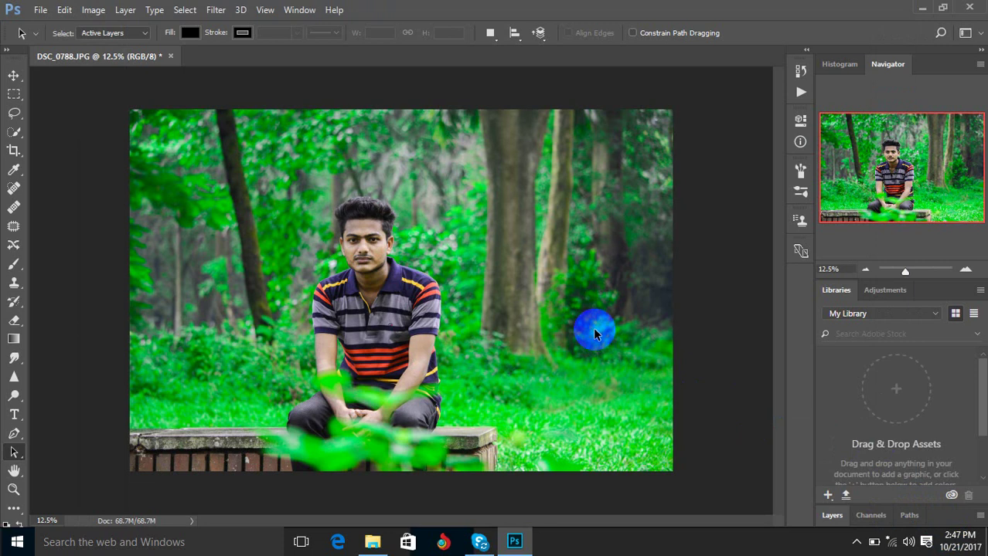
Step: Save the golden-yellow photo as DSC_0788123.jpg at JPEG Quality 12, then minimize Photoshop
key("ctrl+z")
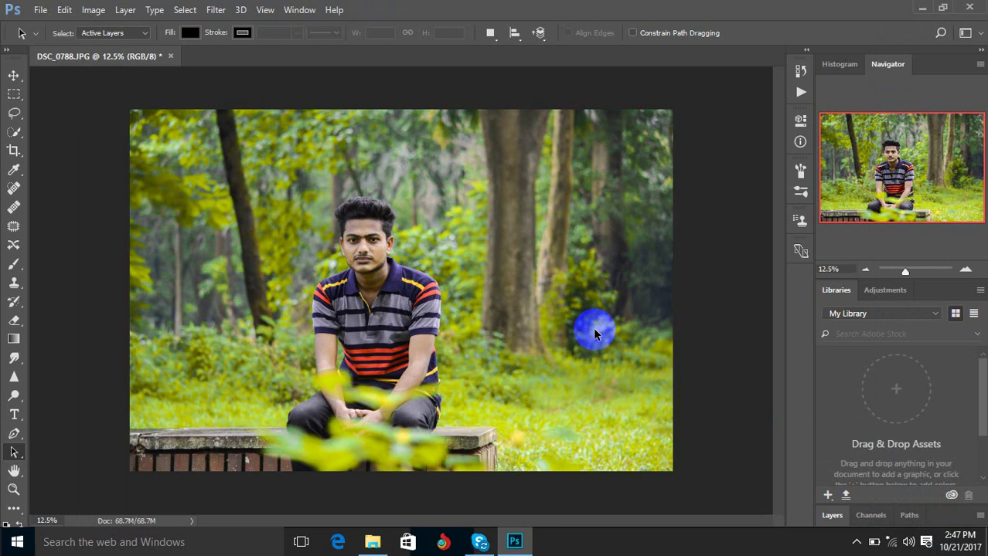
left_click(40, 10)
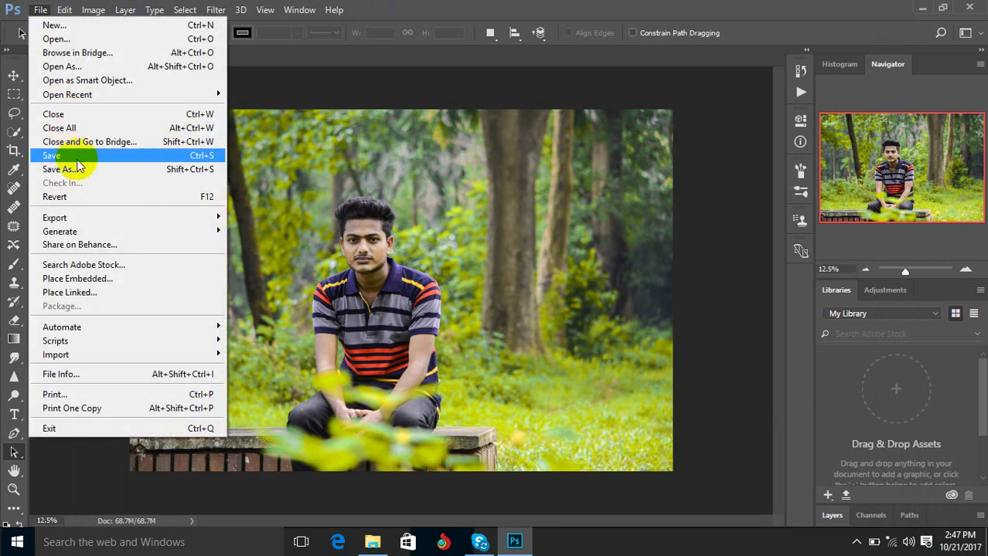
left_click(78, 169)
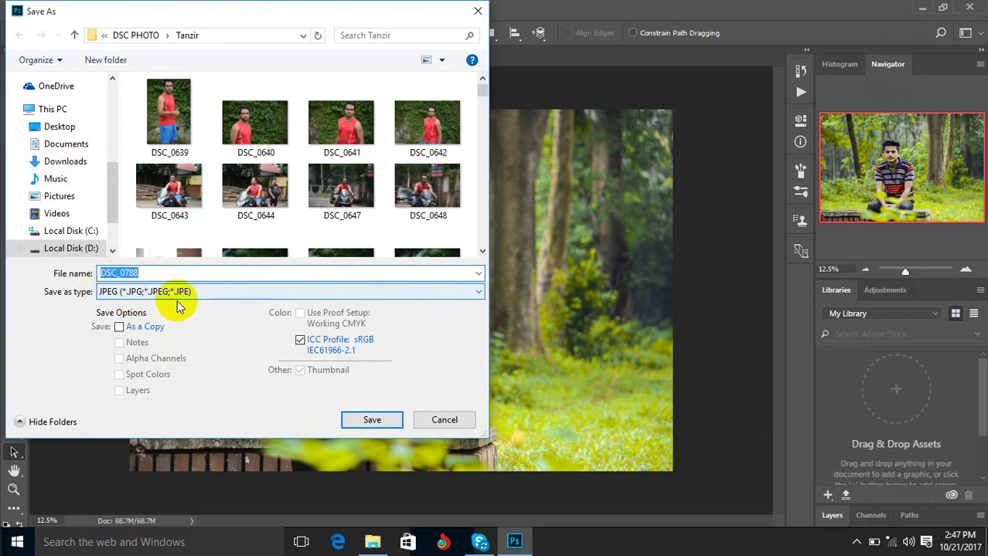
left_click(162, 272)
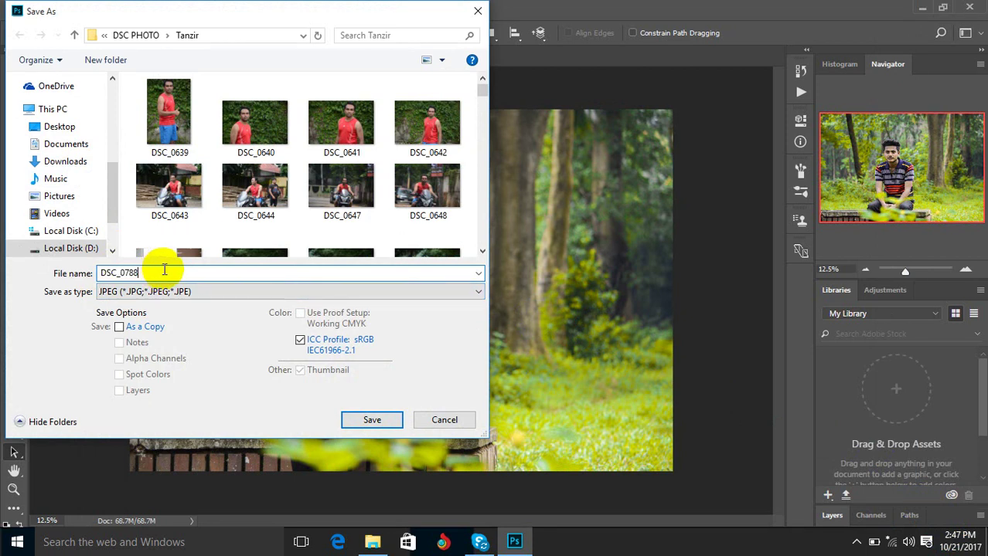
type("123")
left_click(371, 425)
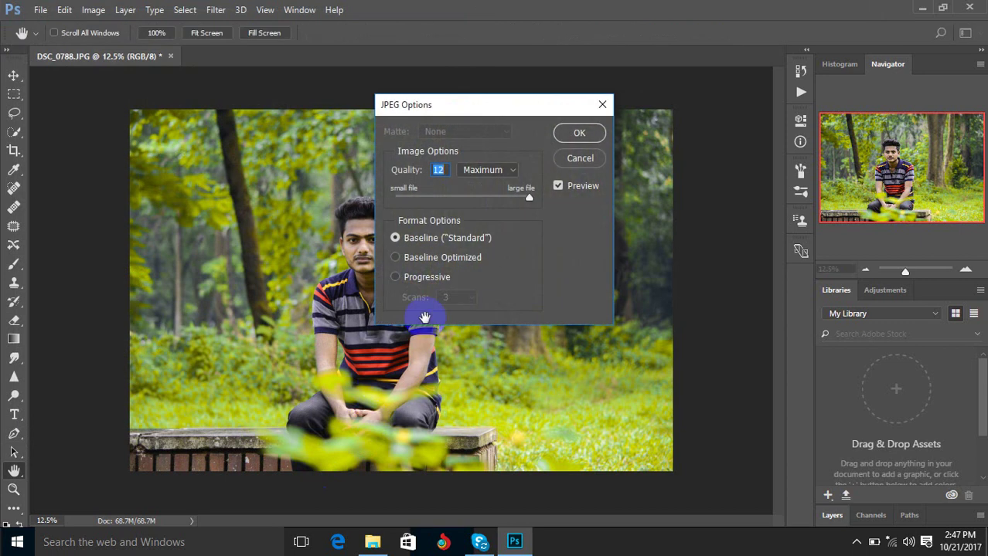
left_click(580, 134)
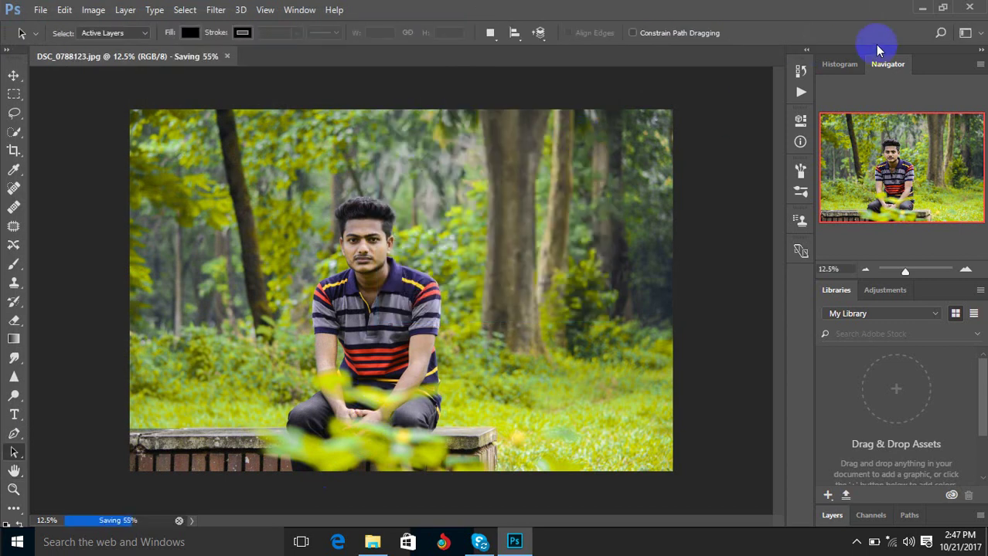
left_click(921, 8)
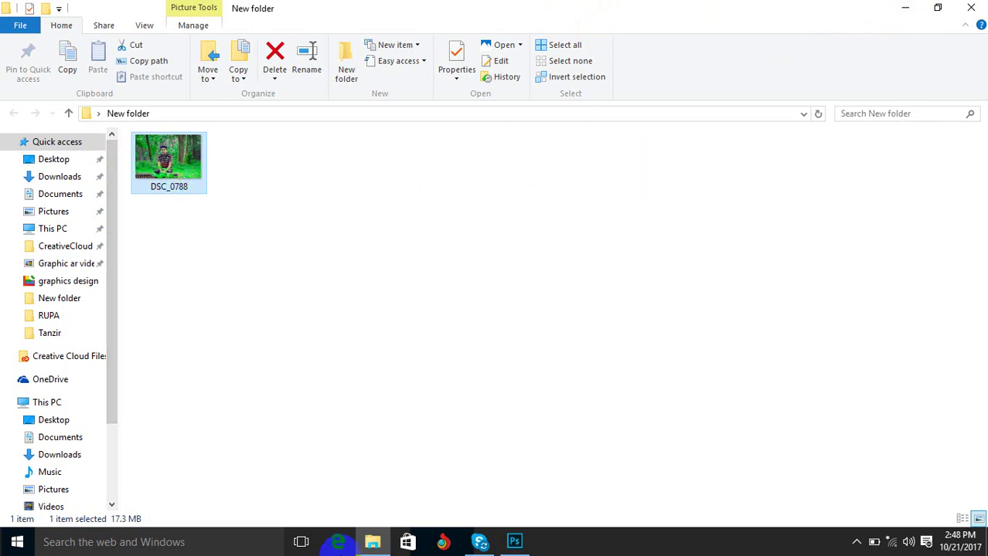
Step: Restore the Photoshop window showing the saved DSC_0788123.jpg from the taskbar
left_click(515, 542)
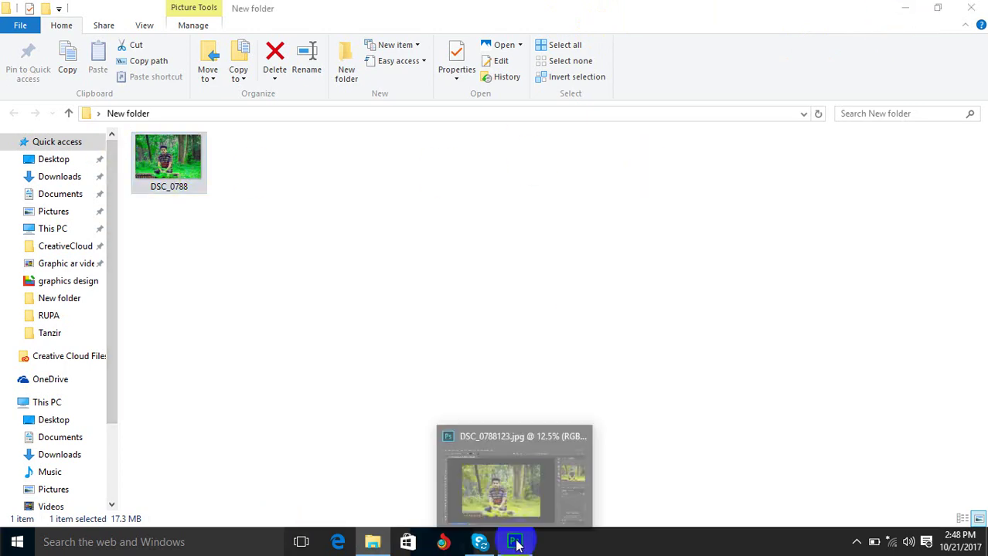